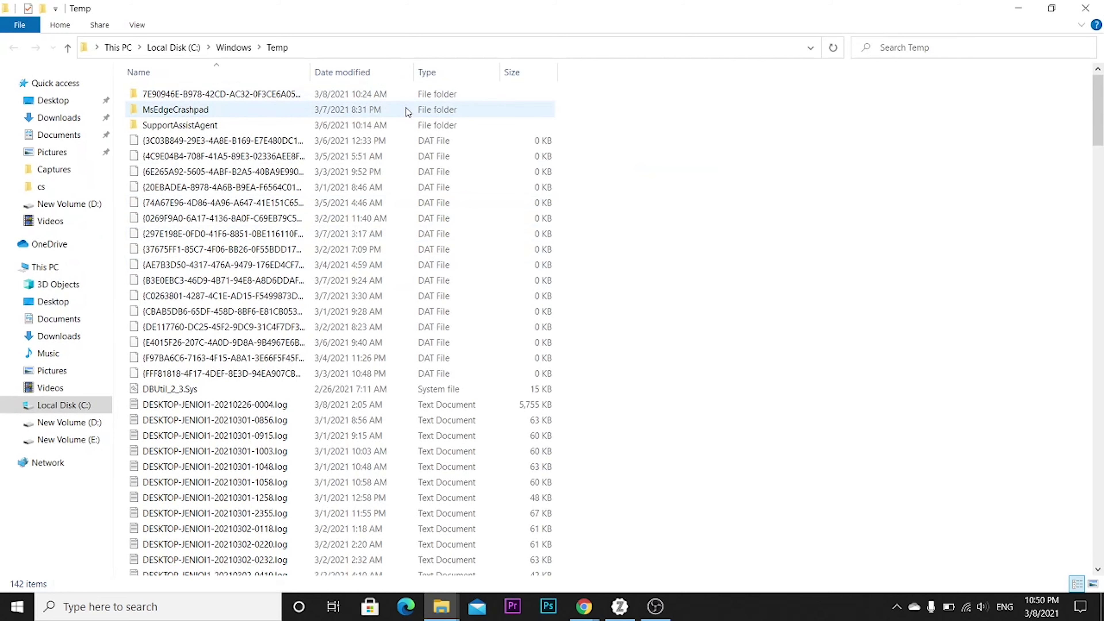
Delete all items in C:\Windows\Temp, retrying and then skipping the in-use DBUtil_2_3.Sys, and cancel deletion of the remaining locked files
scroll(405, 107, "down", 15)
scroll(431, 205, "down", 14)
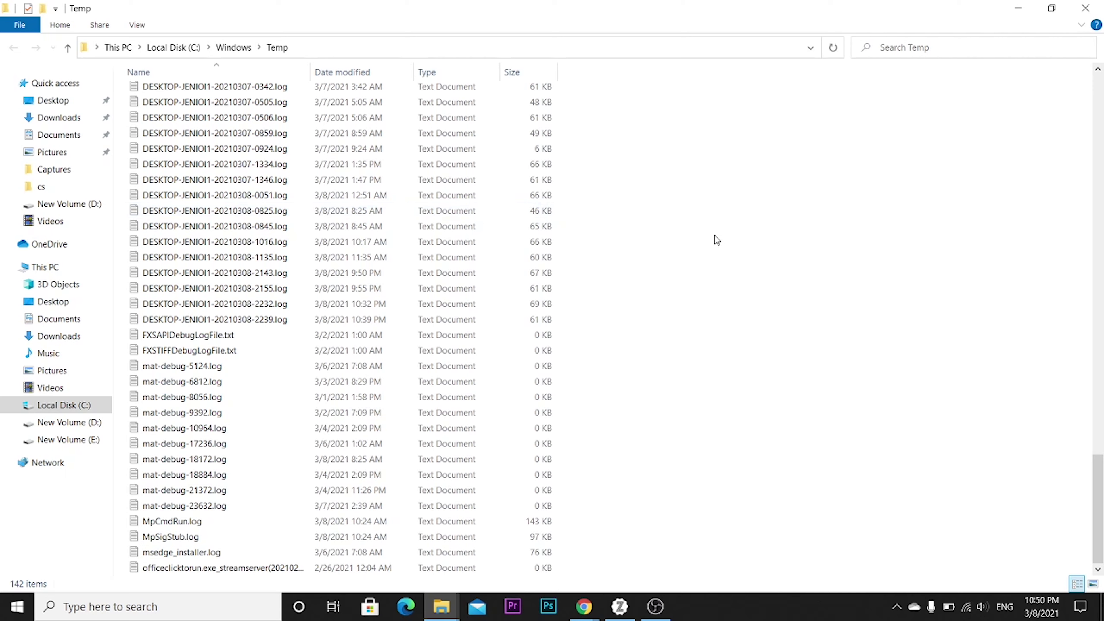
key("ctrl+a")
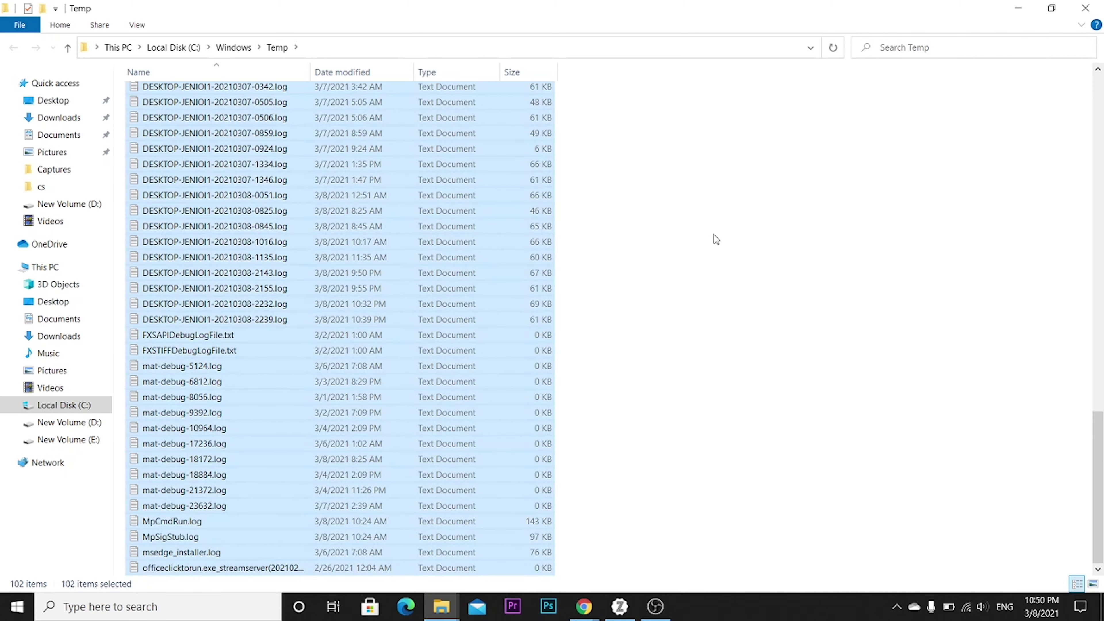
key("Delete")
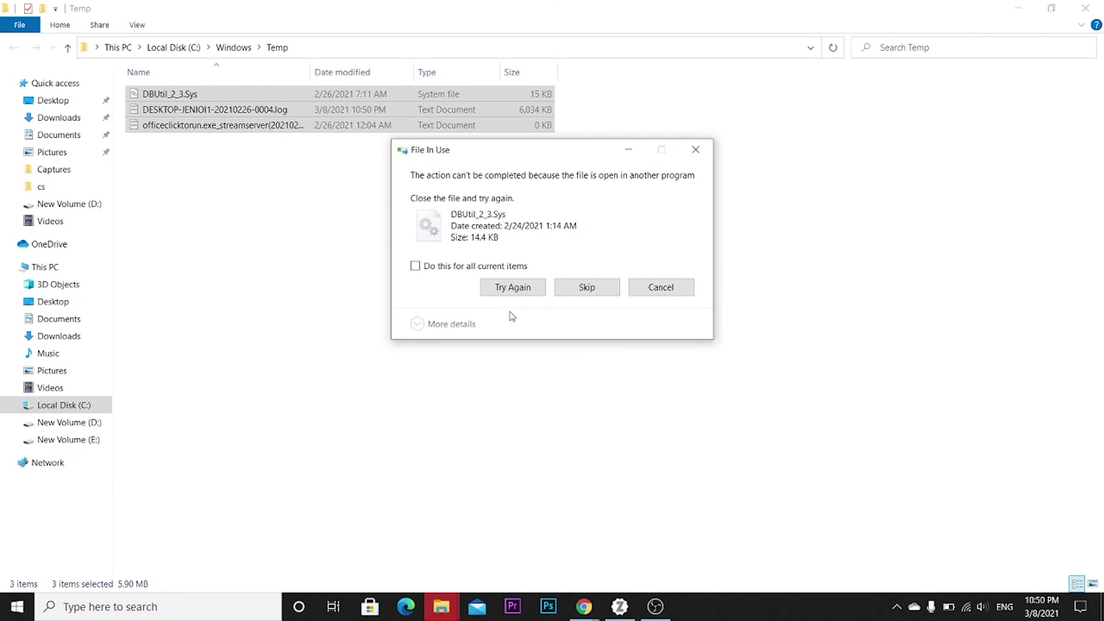
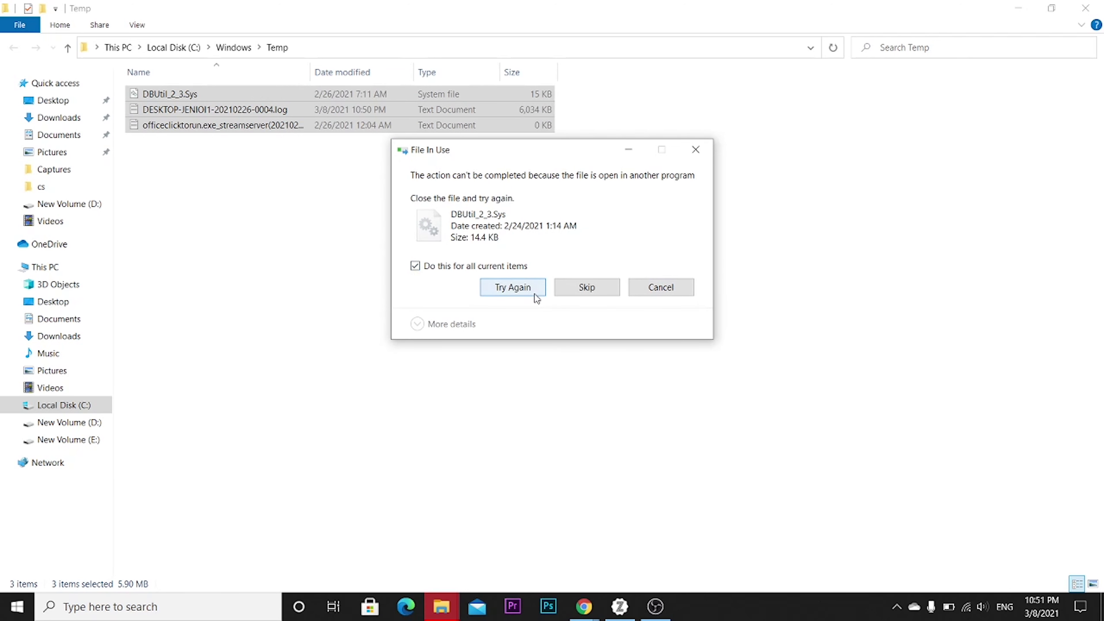
left_click(537, 288)
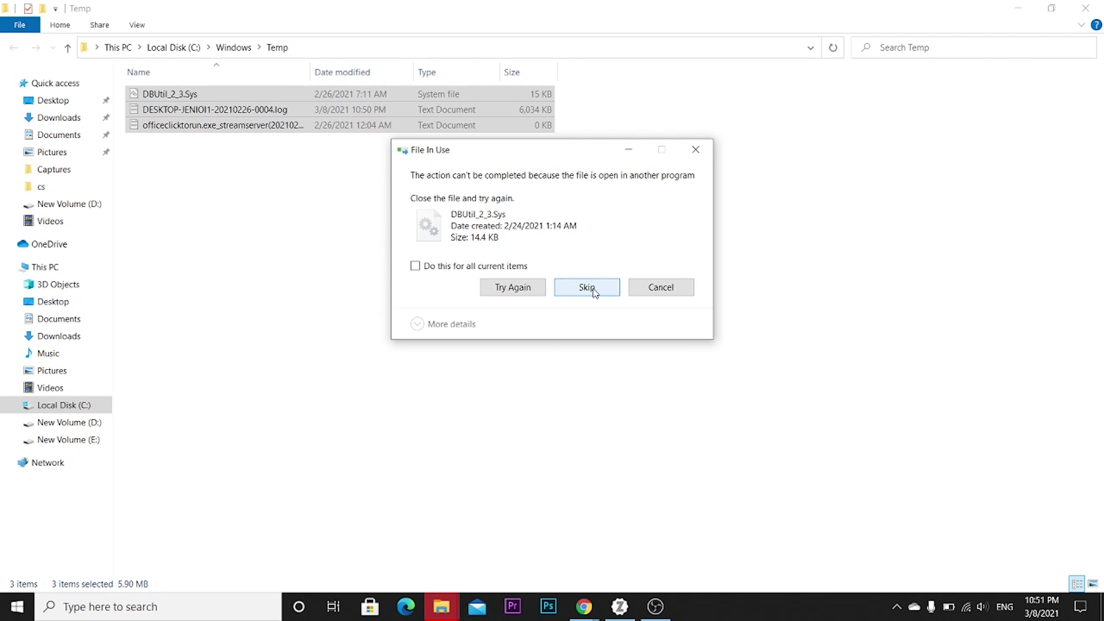
left_click(594, 289)
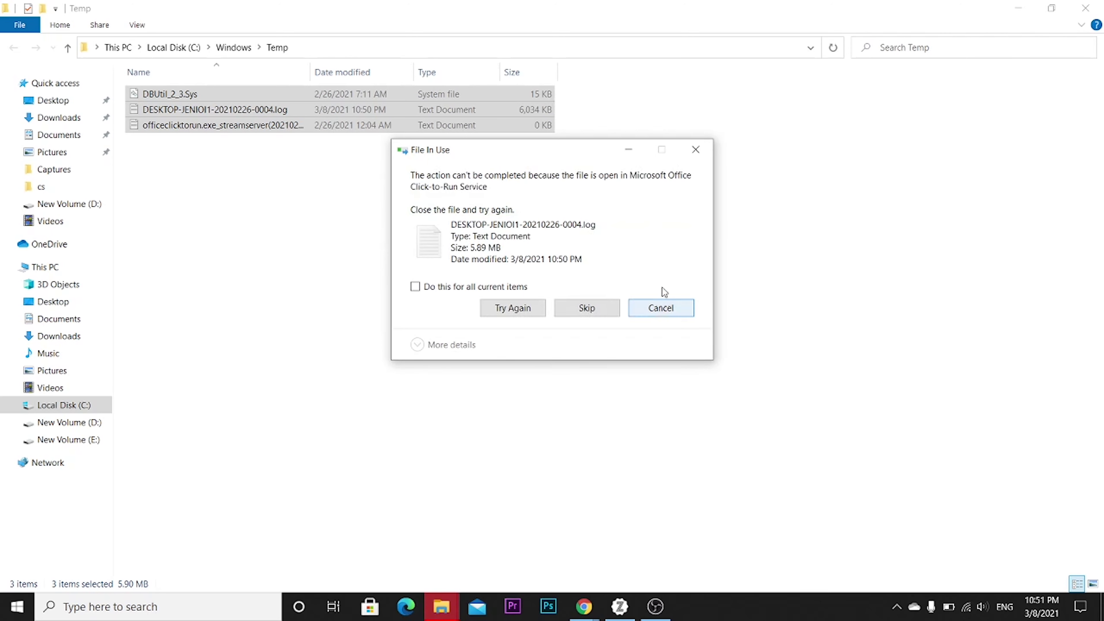
left_click(689, 156)
left_click(632, 278)
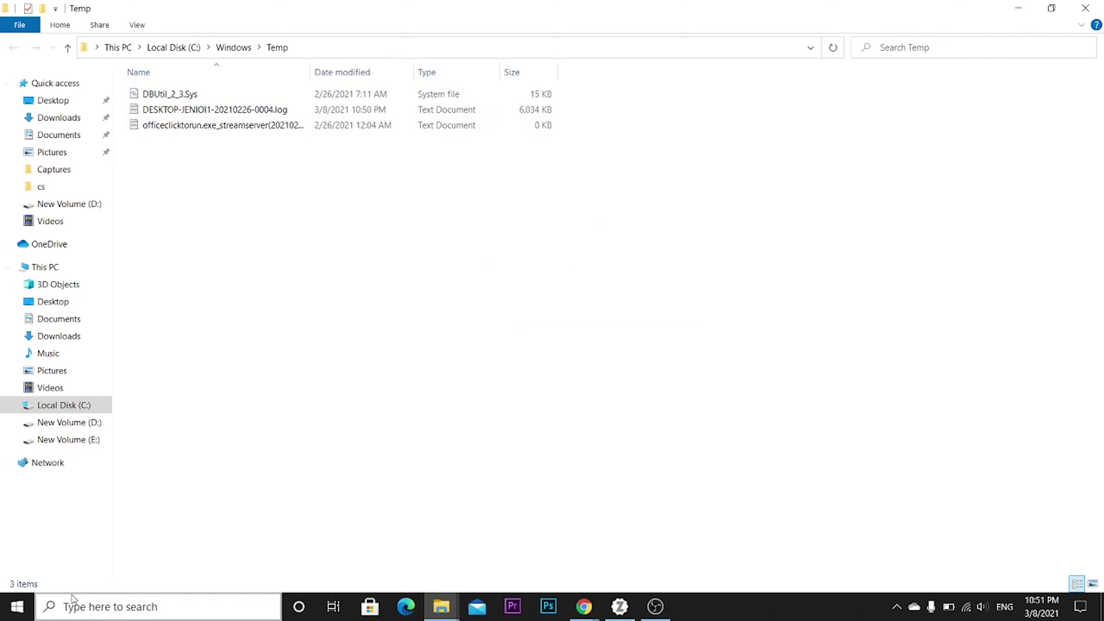
Open the Windows Temp folder by running temp from the Run app, and close the folder window
left_click(16, 609)
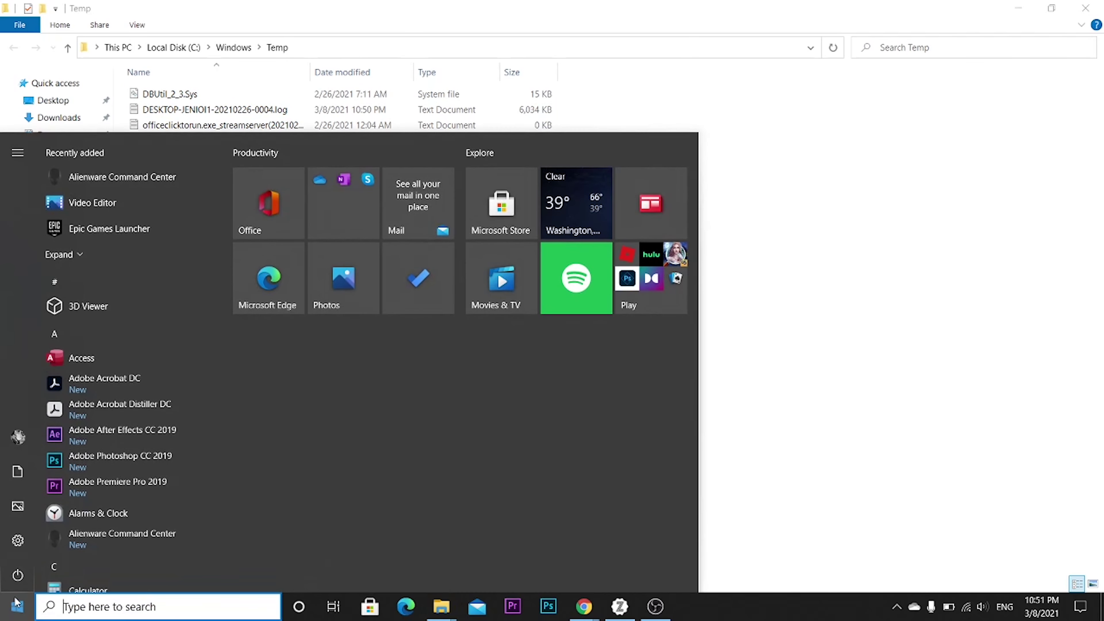
type("run")
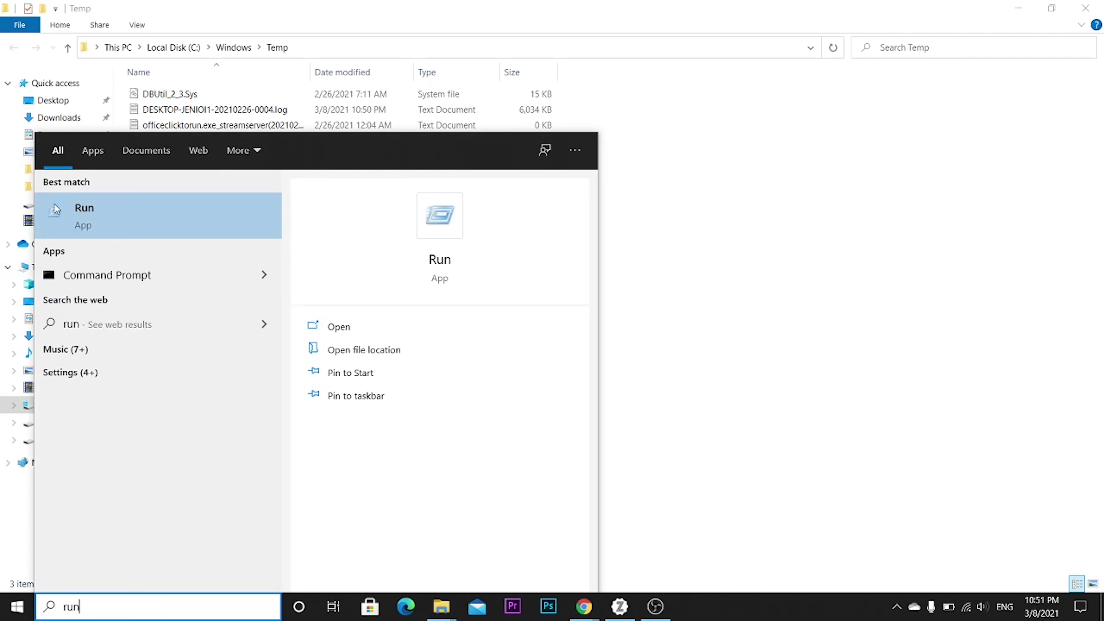
left_click(93, 212)
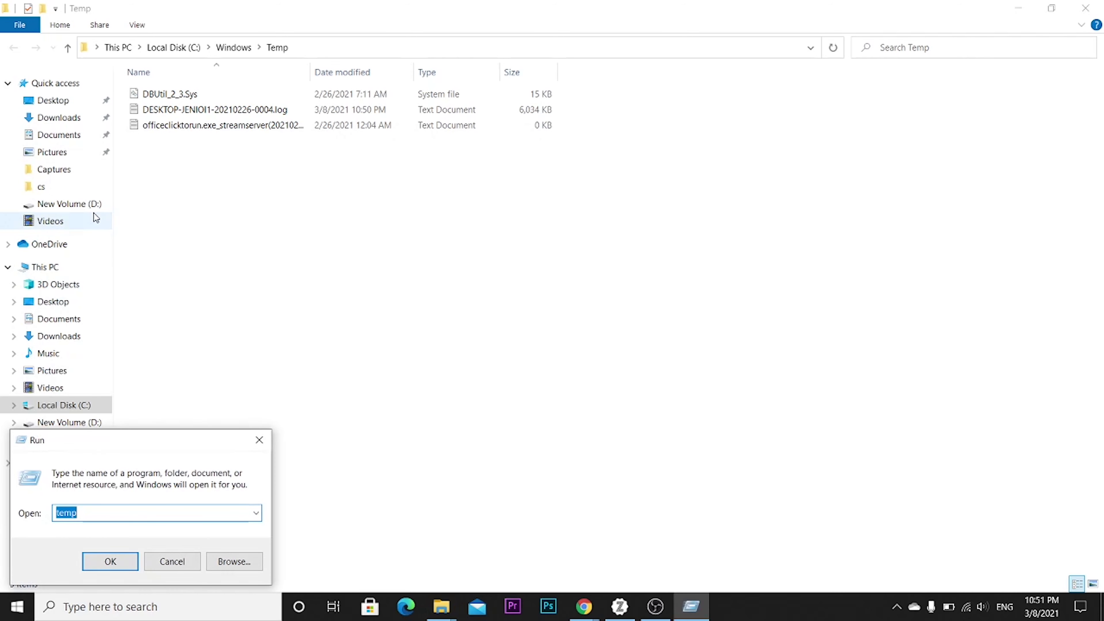
left_click(117, 516)
key("Return")
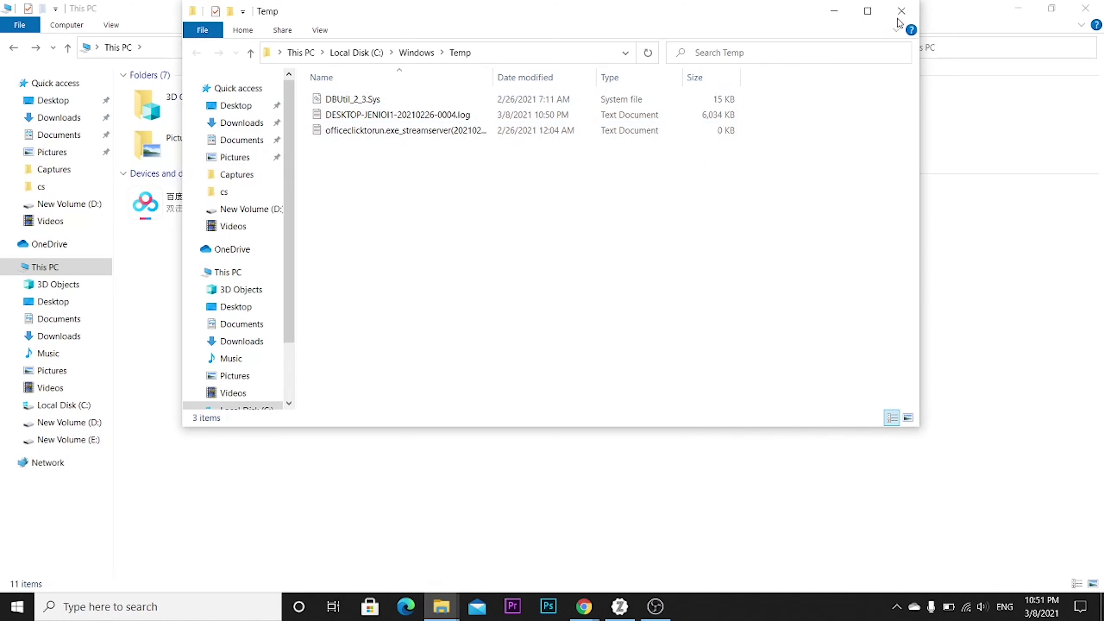
left_click(899, 17)
Open the user's local Temp folder by running %temp% from the Run app, and maximize its window
left_click(16, 607)
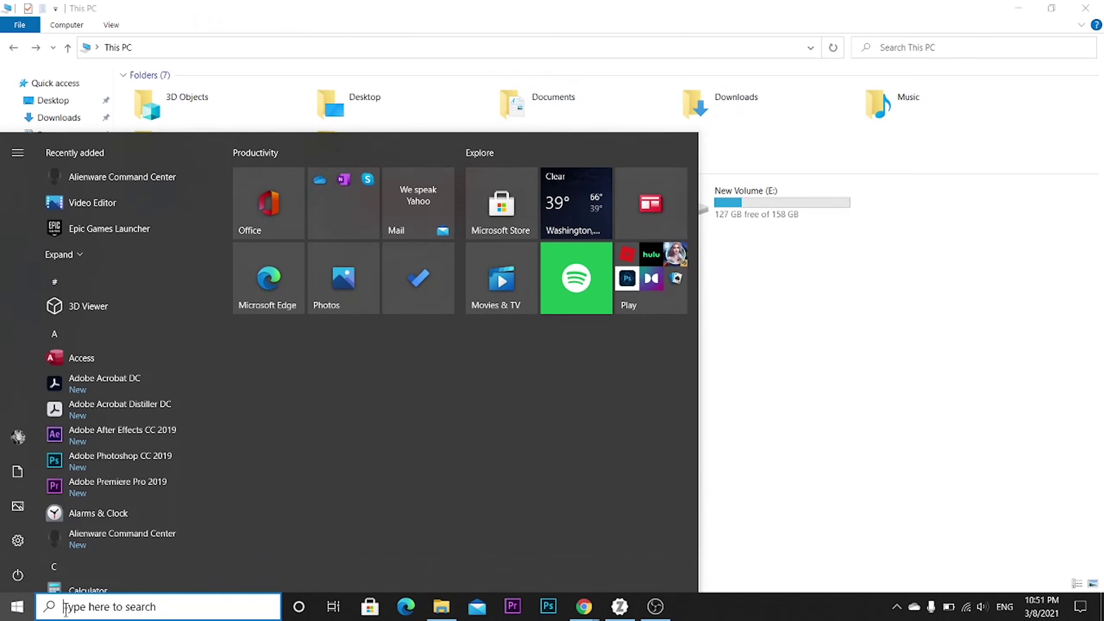
type("run")
left_click(167, 217)
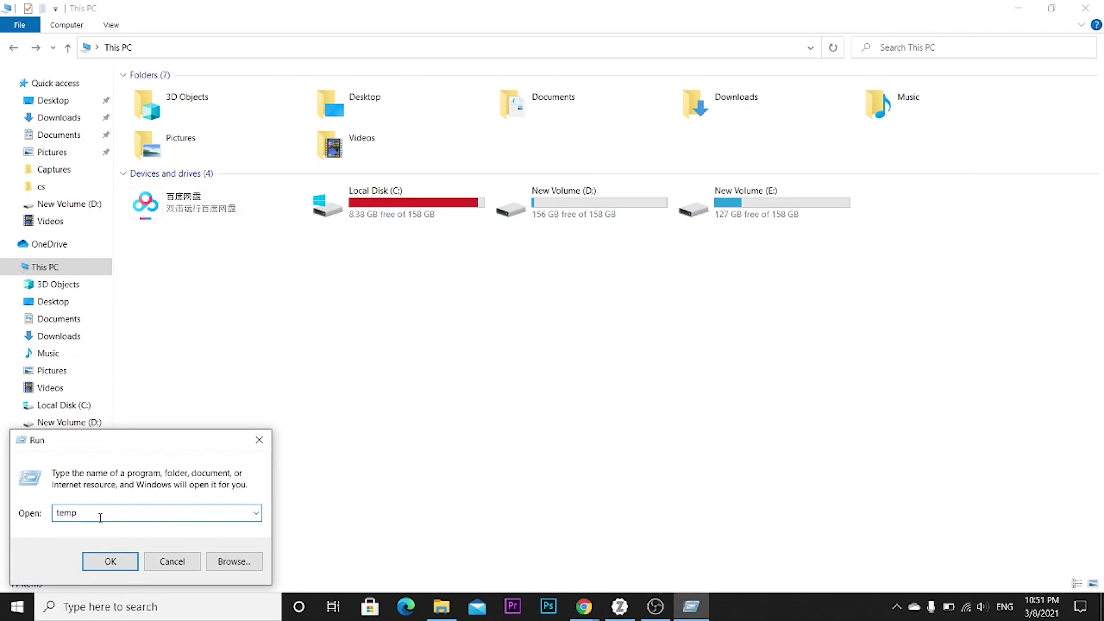
key("BackSpace")
key("BackSpace")
key("BackSpace")
key("BackSpace")
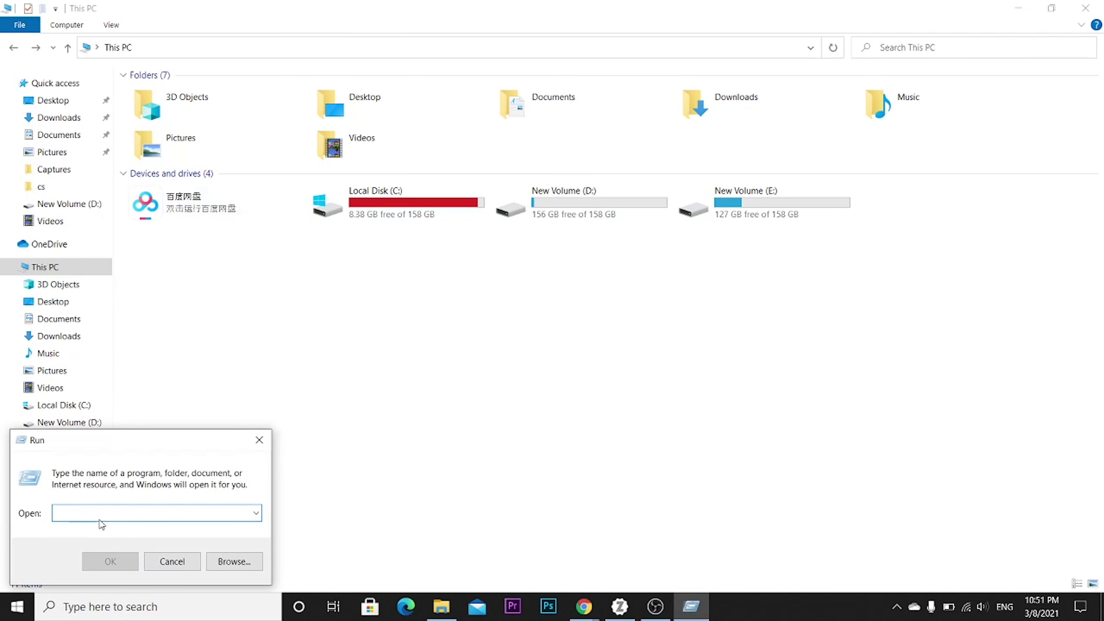
type("%temp%")
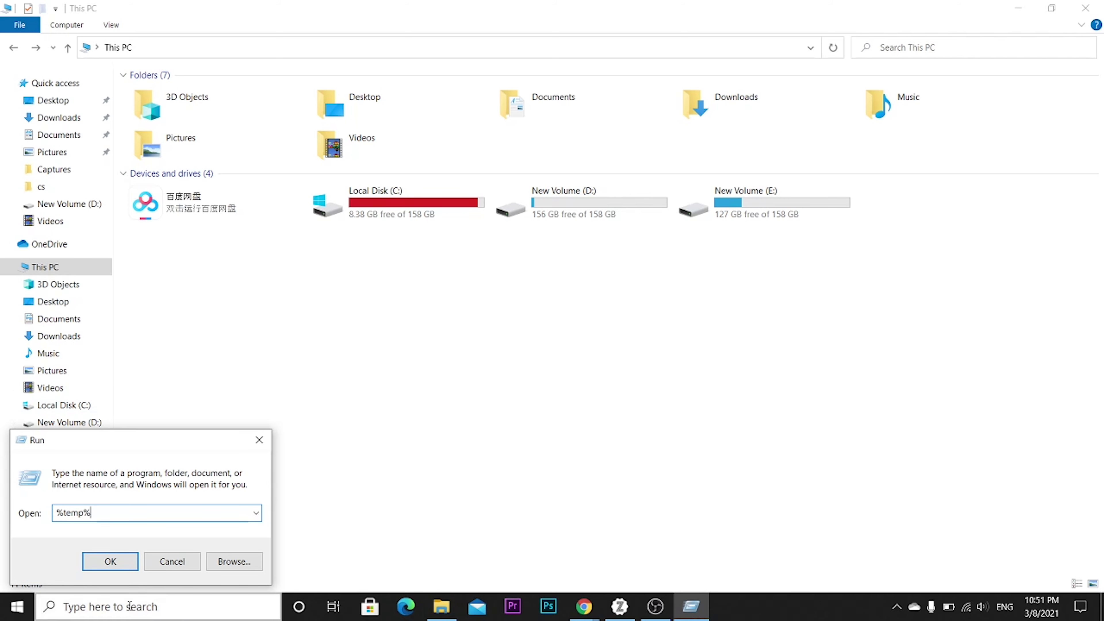
left_click(115, 564)
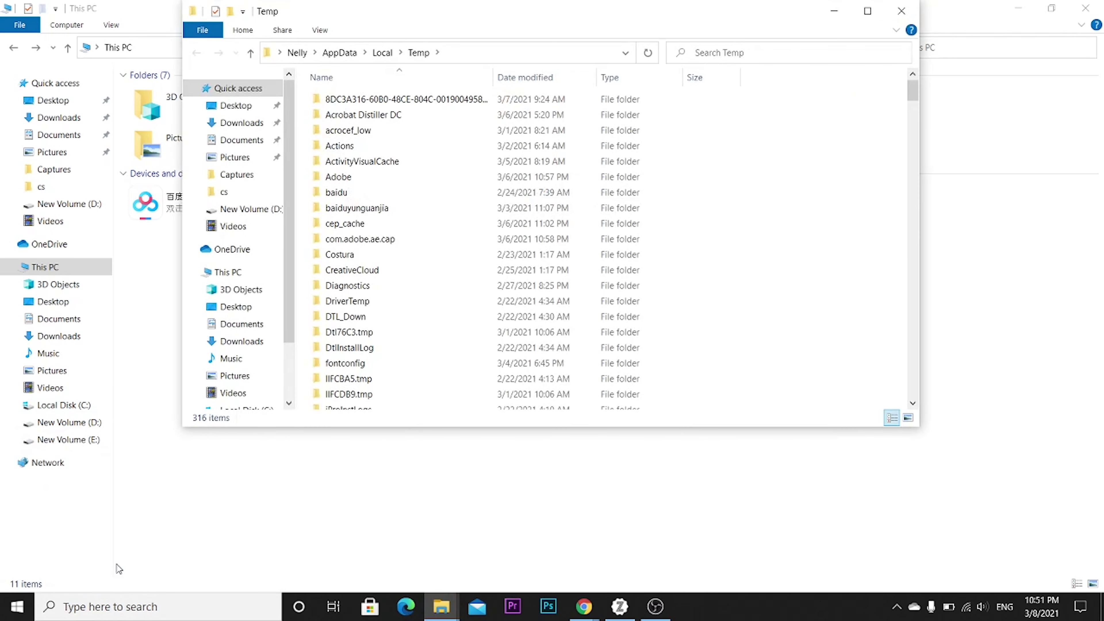
left_click(868, 11)
Delete all items in the AppData\Local\Temp folder, granting administrator permission for the protected IIFCBA5.tmp folder
scroll(521, 359, "down", 20)
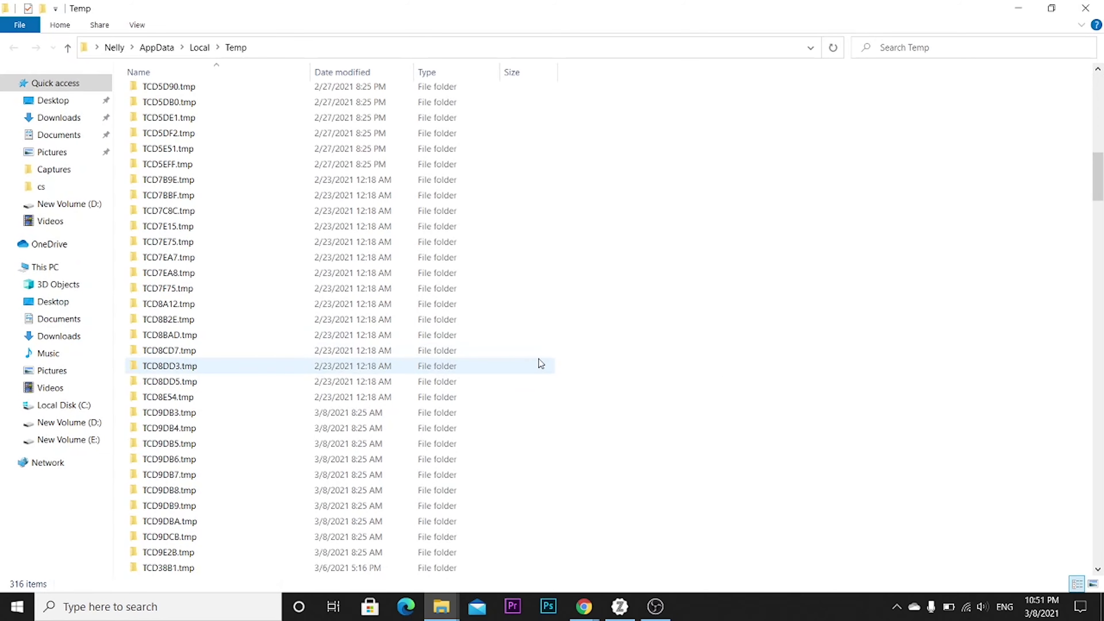
scroll(564, 370, "down", 20)
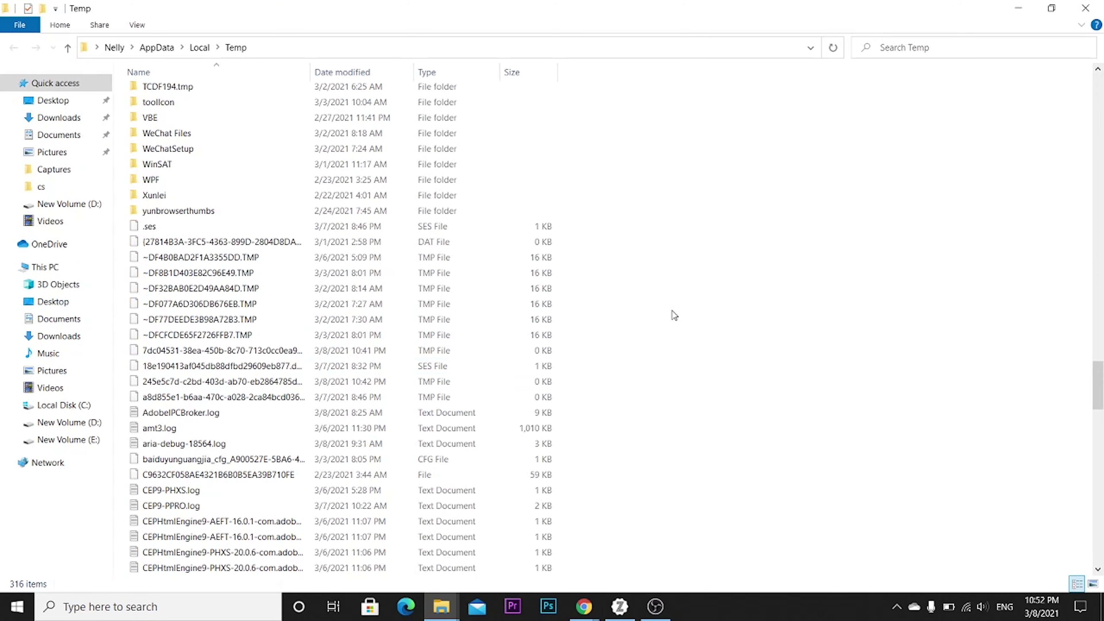
scroll(679, 313, "down", 20)
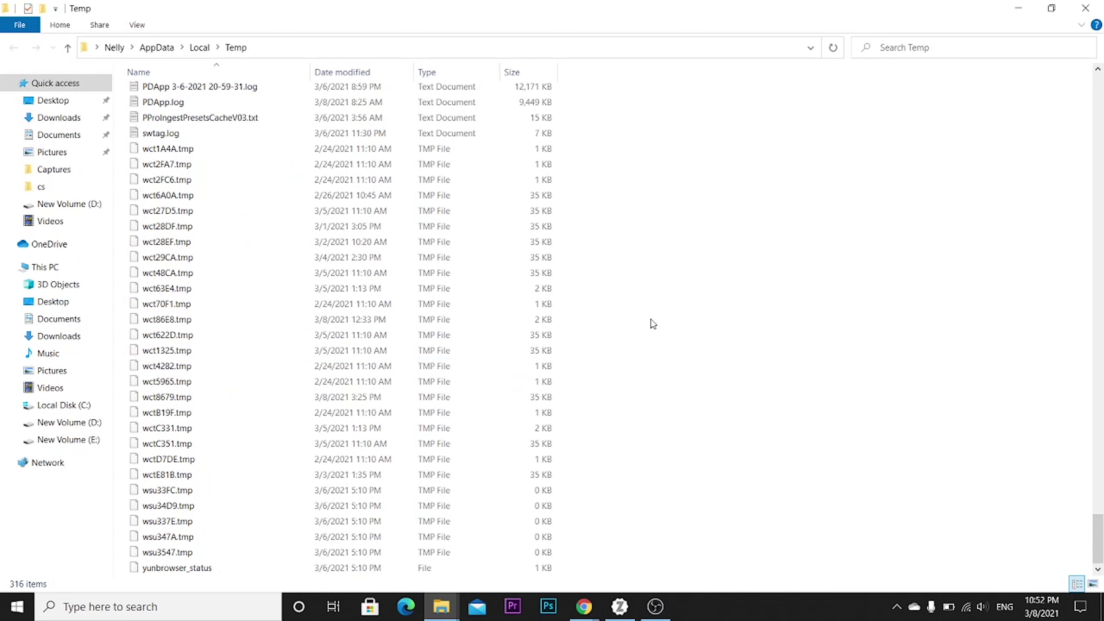
key("ctrl+a")
right_click(201, 186)
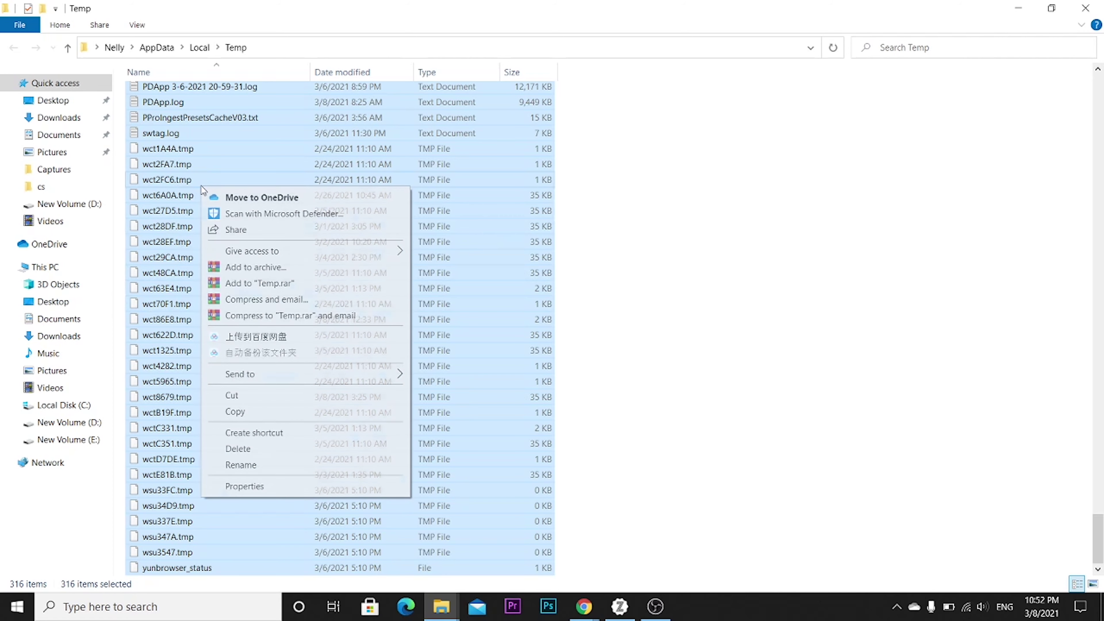
left_click(259, 448)
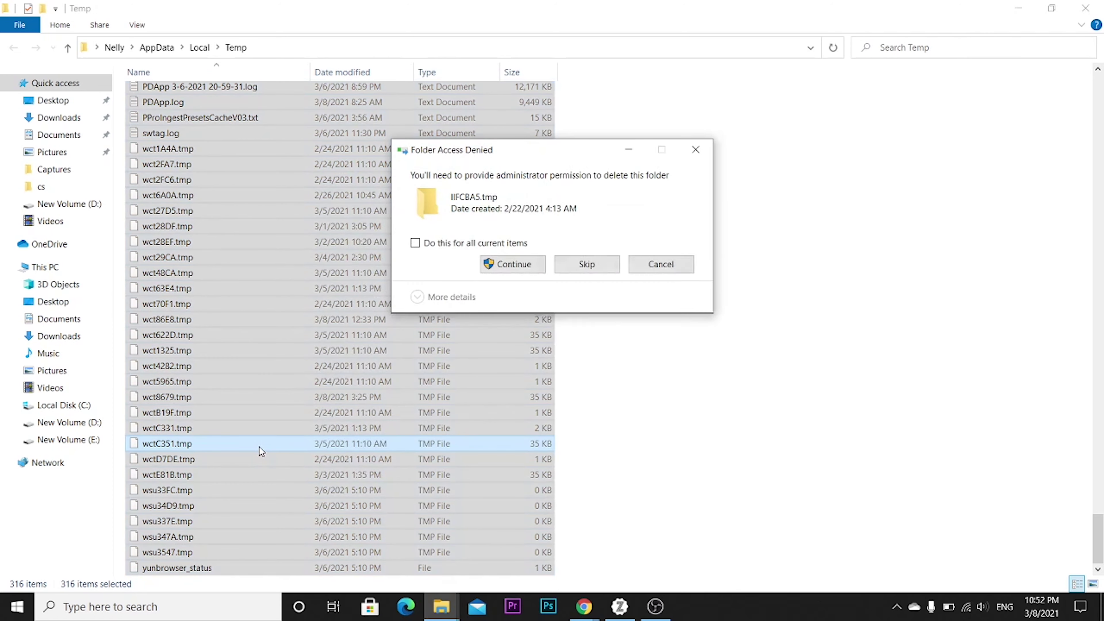
left_click(529, 265)
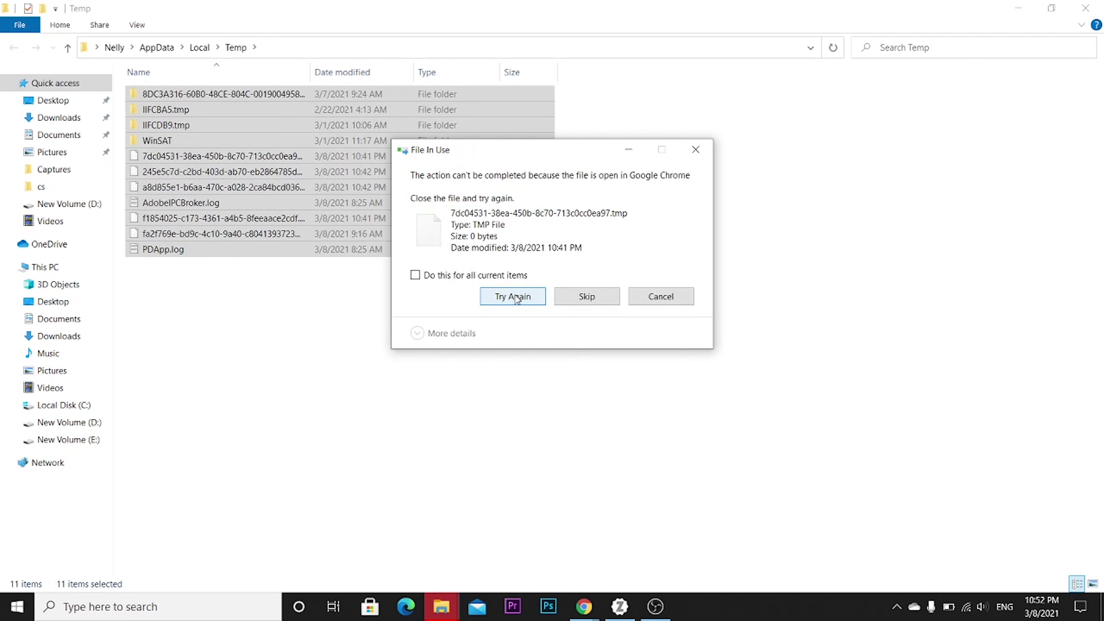
Retry deleting the temp file in use by Google Chrome, including for all current items, and cancel the remaining deletion
left_click(515, 298)
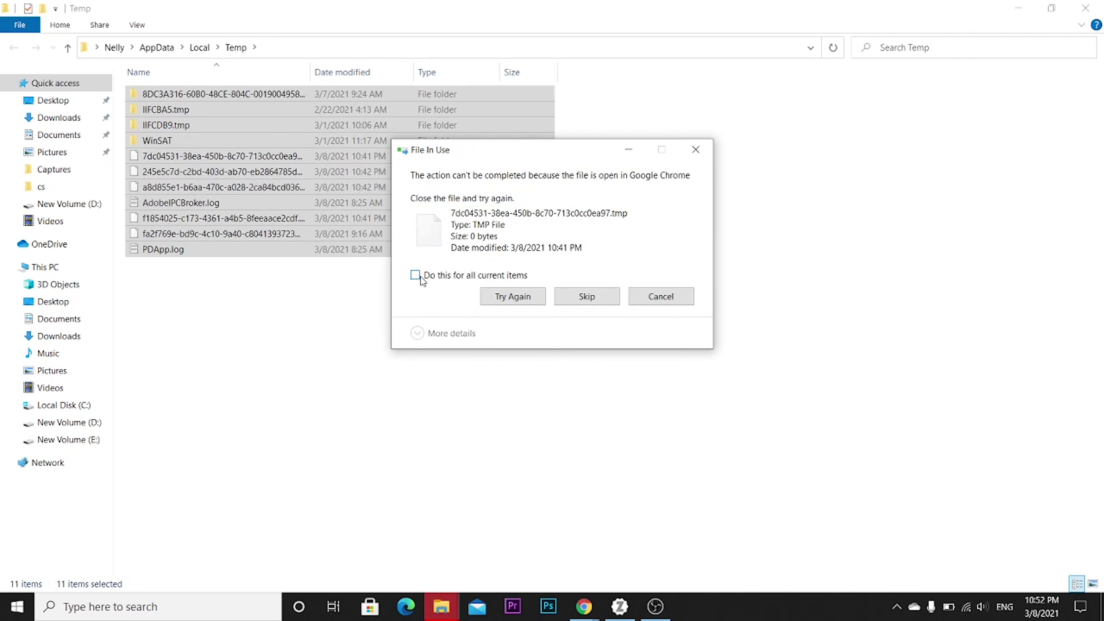
left_click(417, 277)
left_click(495, 296)
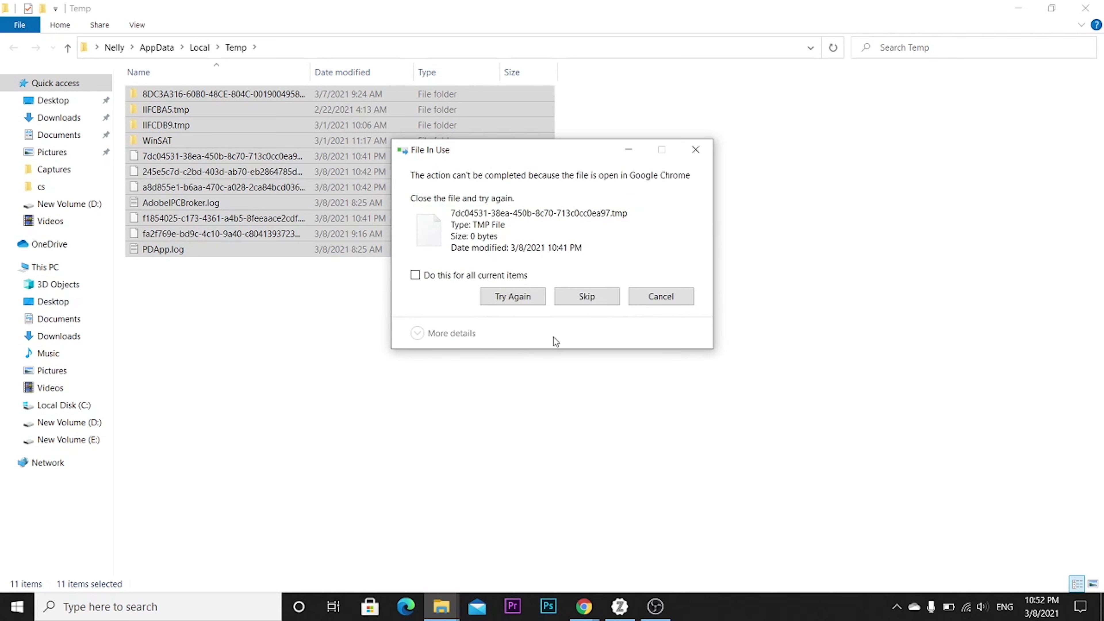
left_click(695, 150)
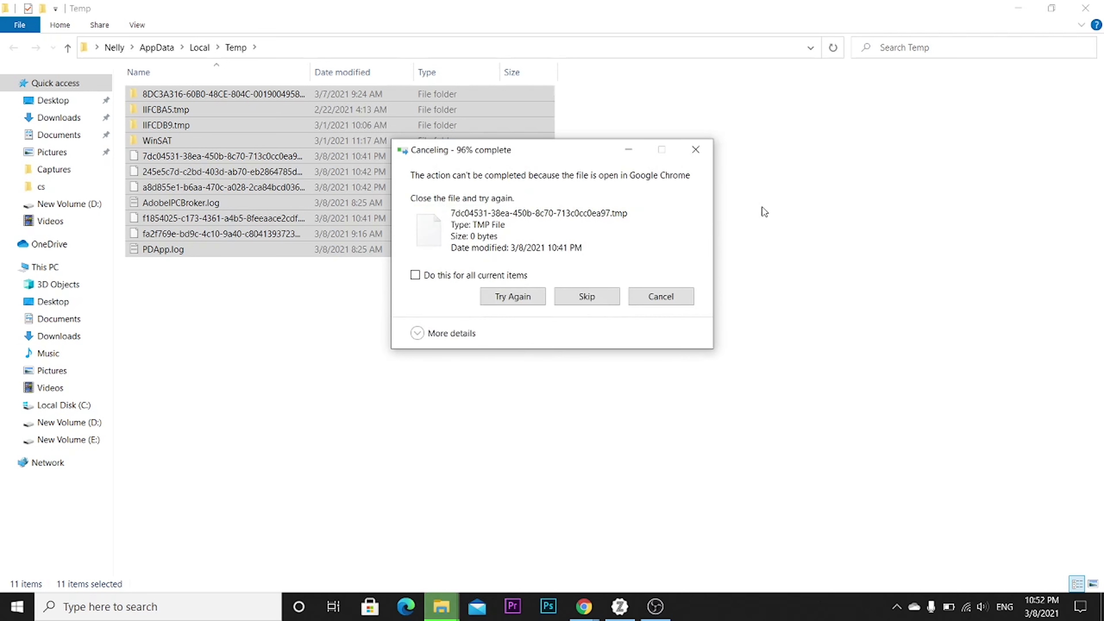
left_click(715, 290)
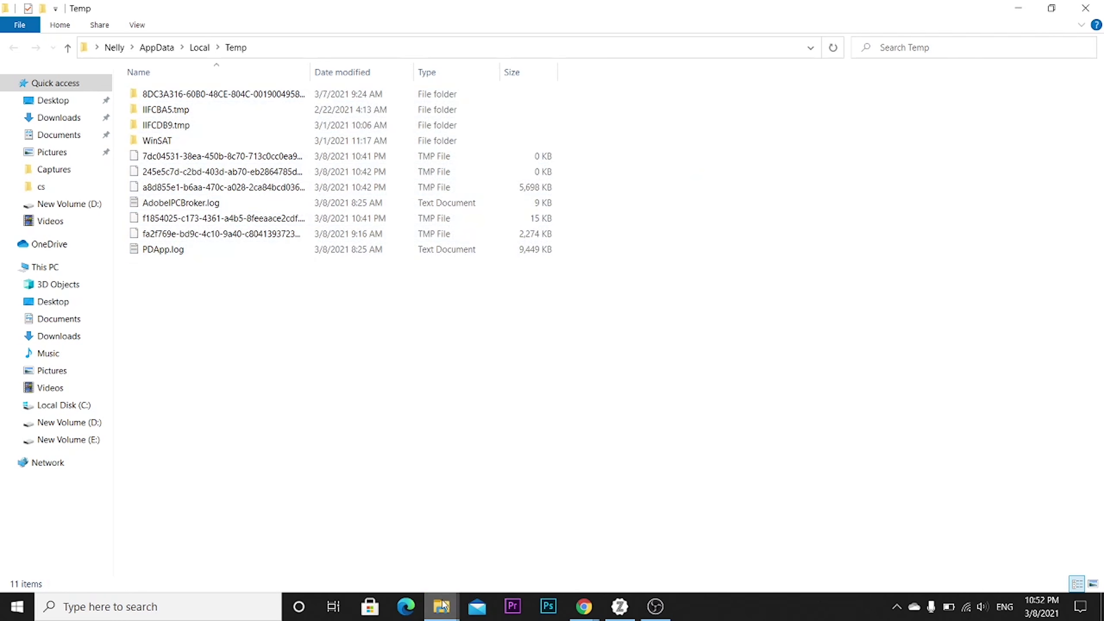
Switch to the This PC window and refresh it to check the free space on the drives
mouse_move(444, 606)
left_click(391, 559)
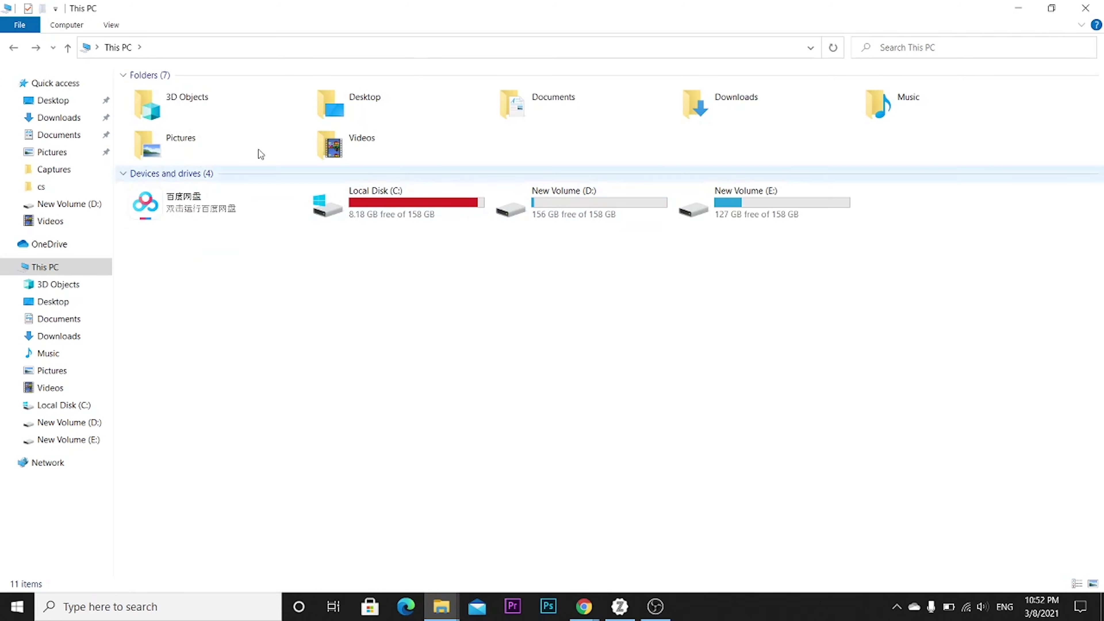
left_click(835, 52)
left_click(835, 51)
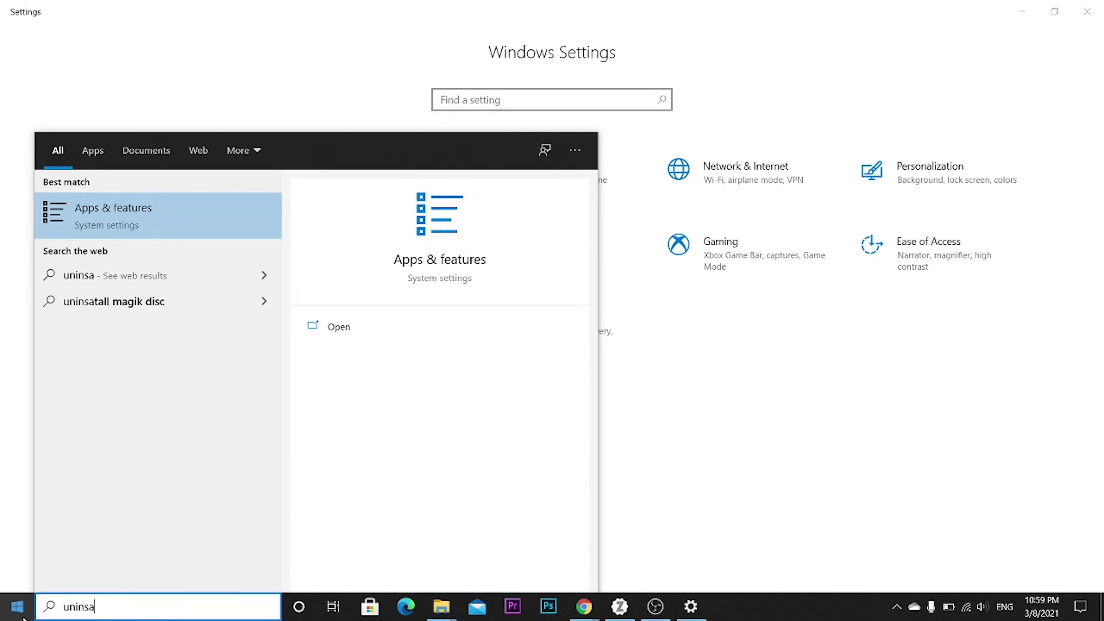
Search Windows for "uninstall", open Settings from the results, and go to Apps & features
type("ll")
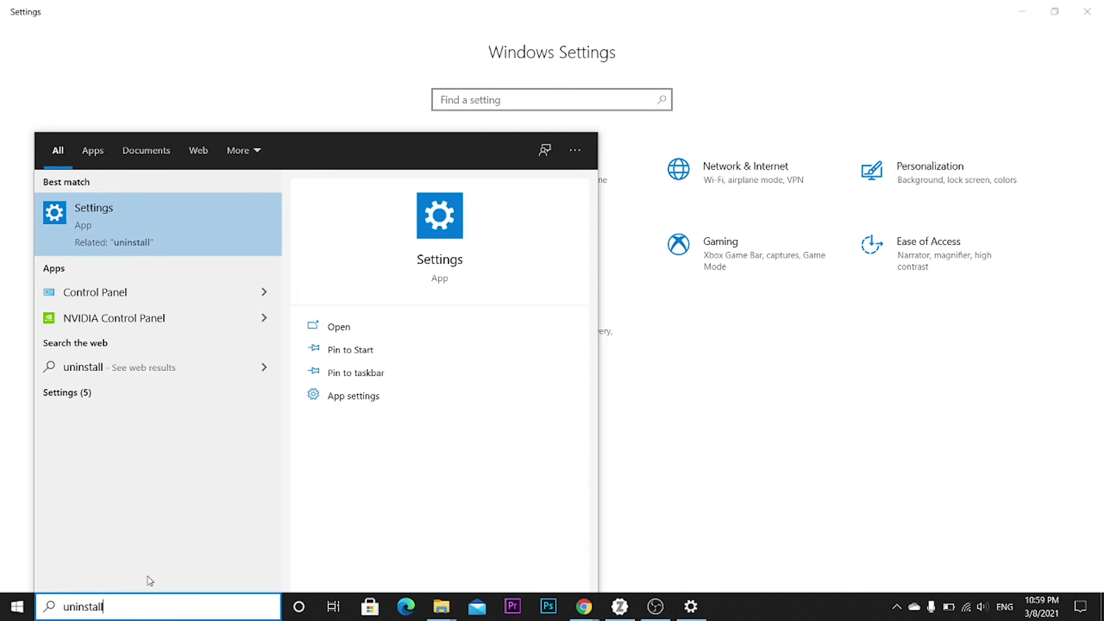
left_click(148, 239)
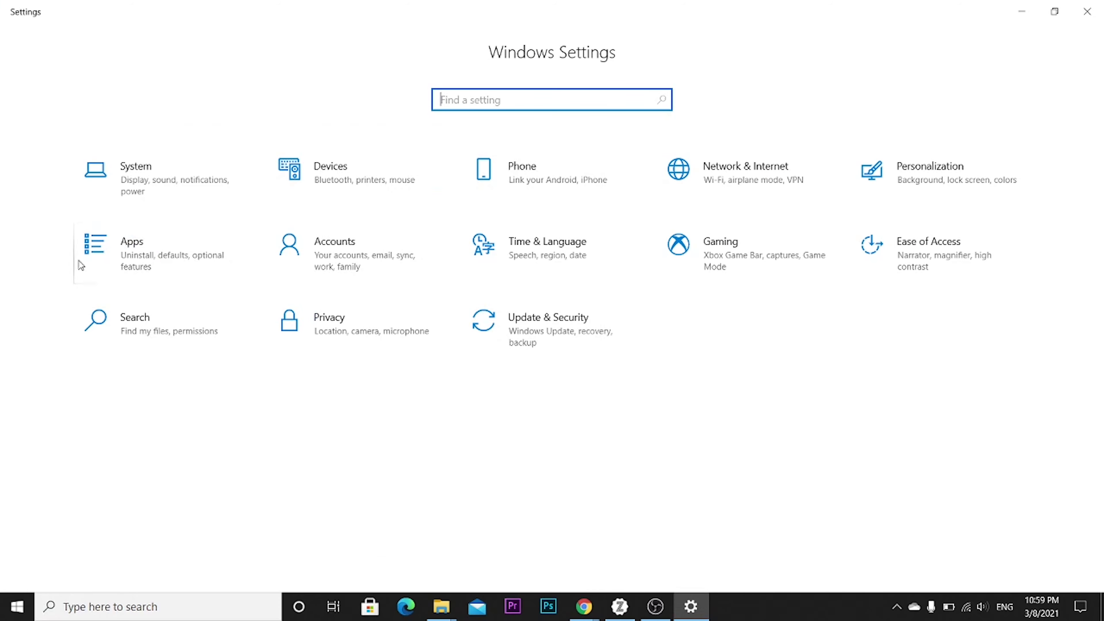
left_click(176, 257)
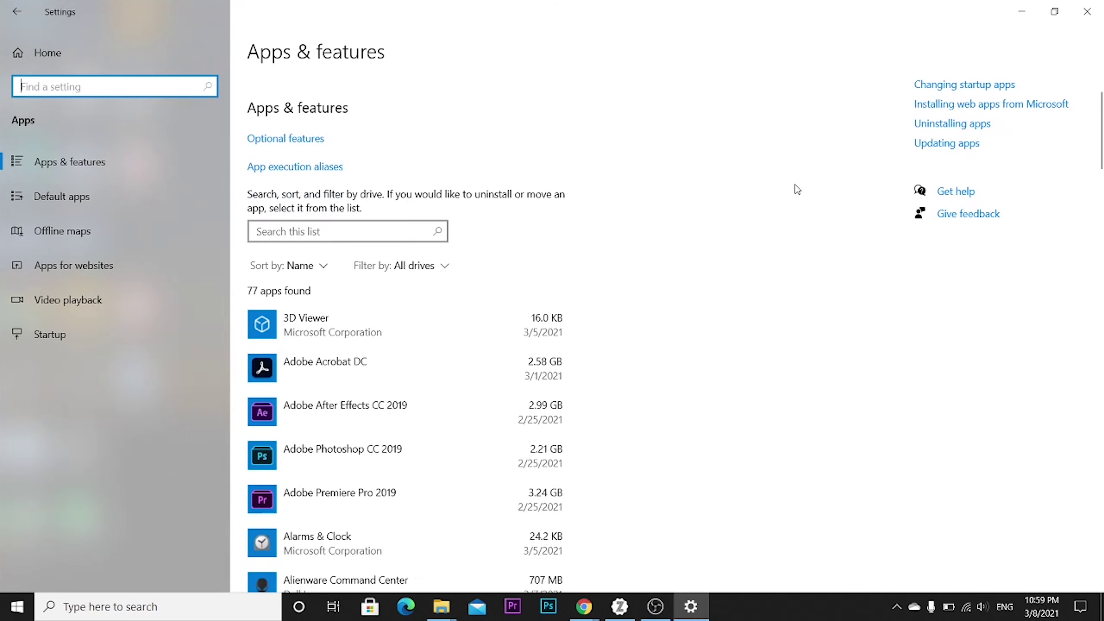
Review the full list of installed apps and their sizes to find one that can be uninstalled
scroll(796, 186, "down", 5)
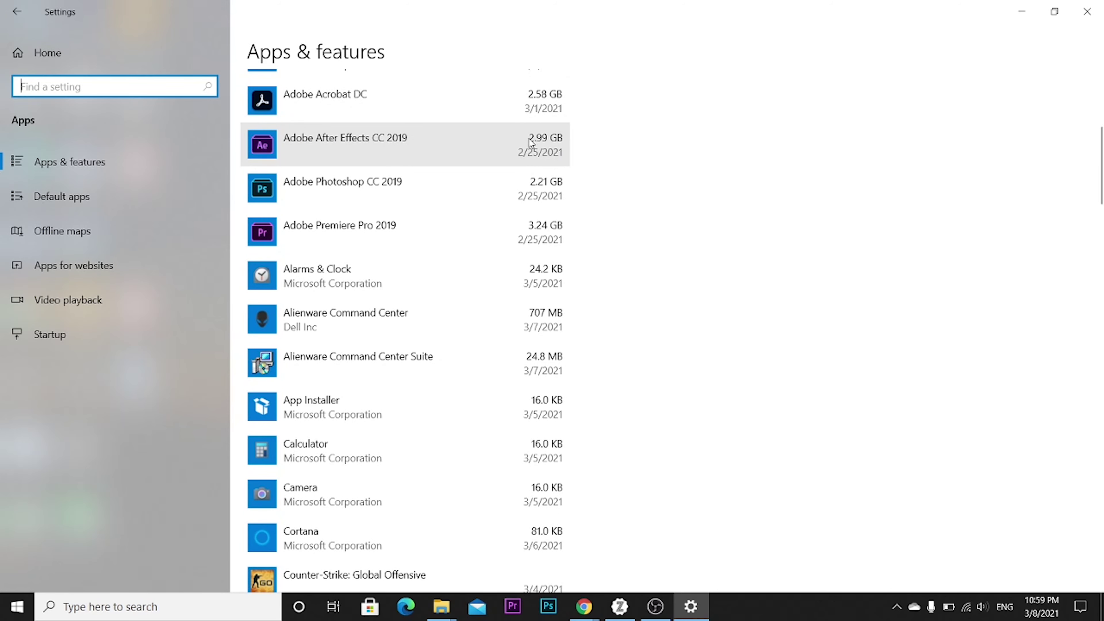
scroll(478, 235, "down", 3)
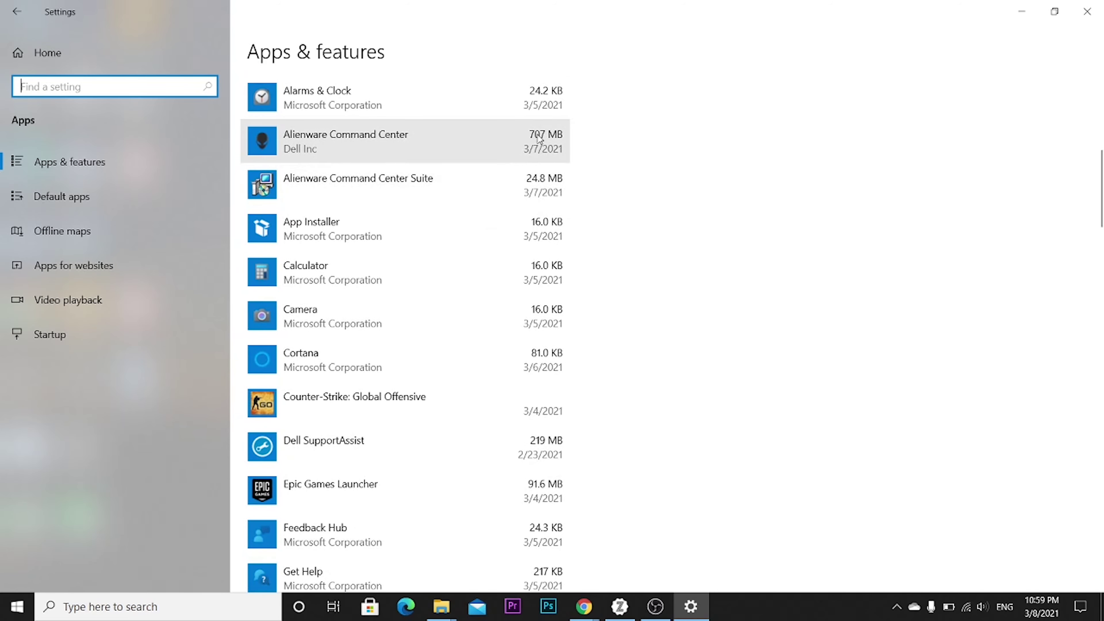
scroll(534, 192, "down", 7)
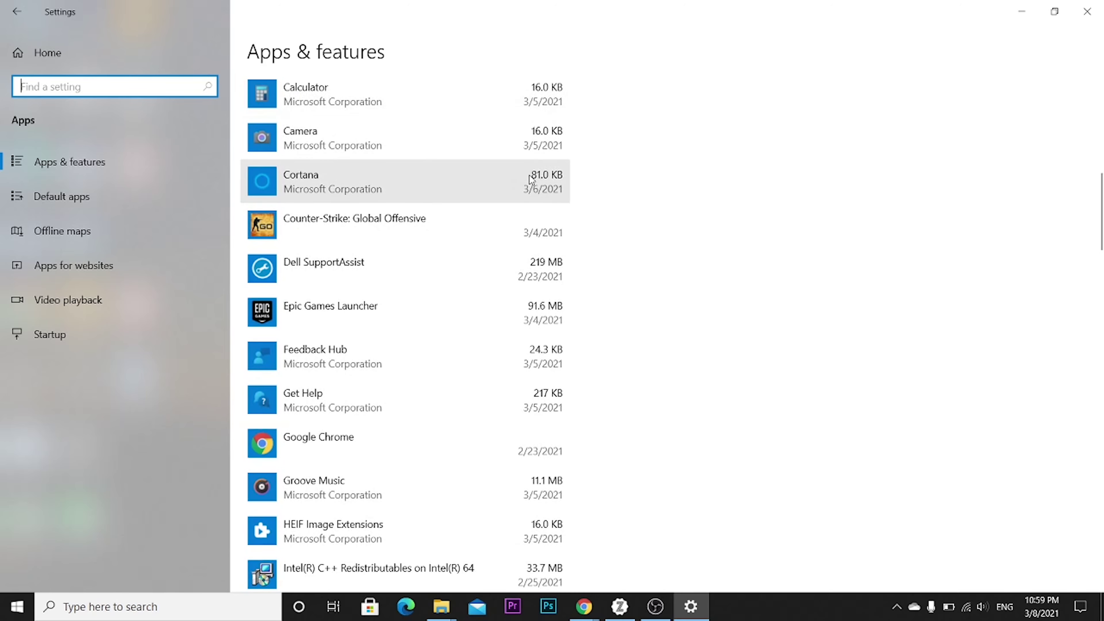
scroll(526, 145, "down", 15)
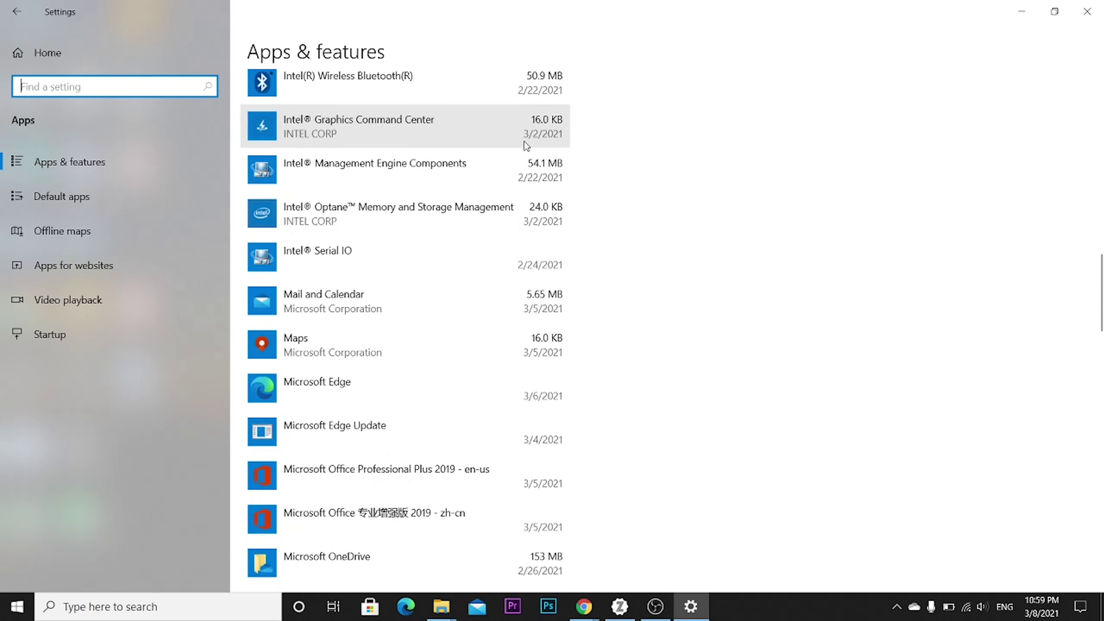
scroll(524, 142, "down", 17)
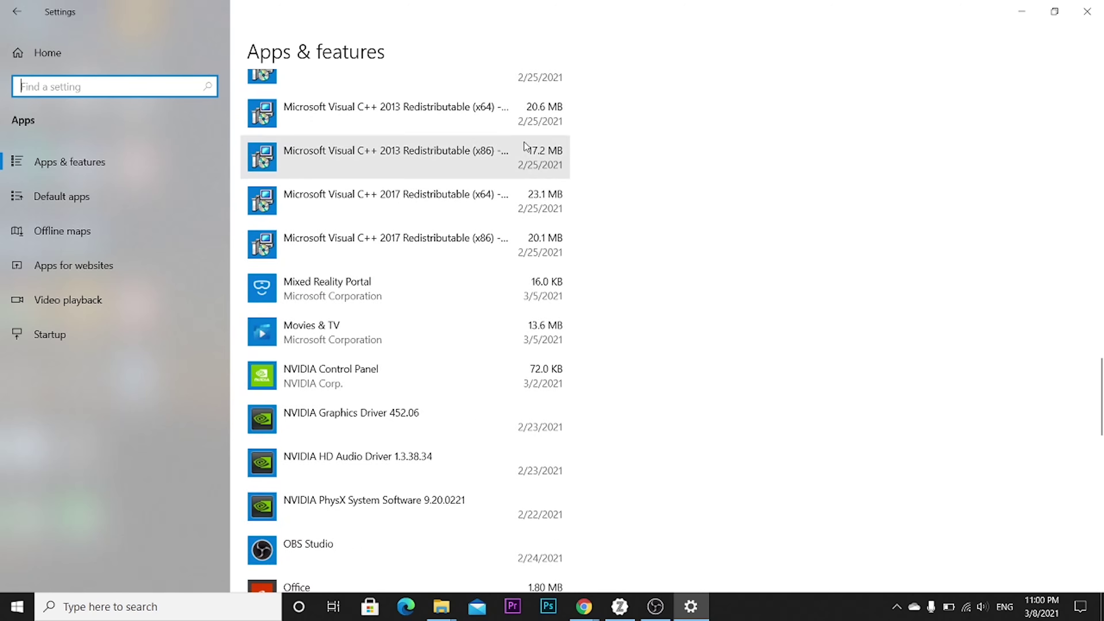
scroll(527, 147, "down", 12)
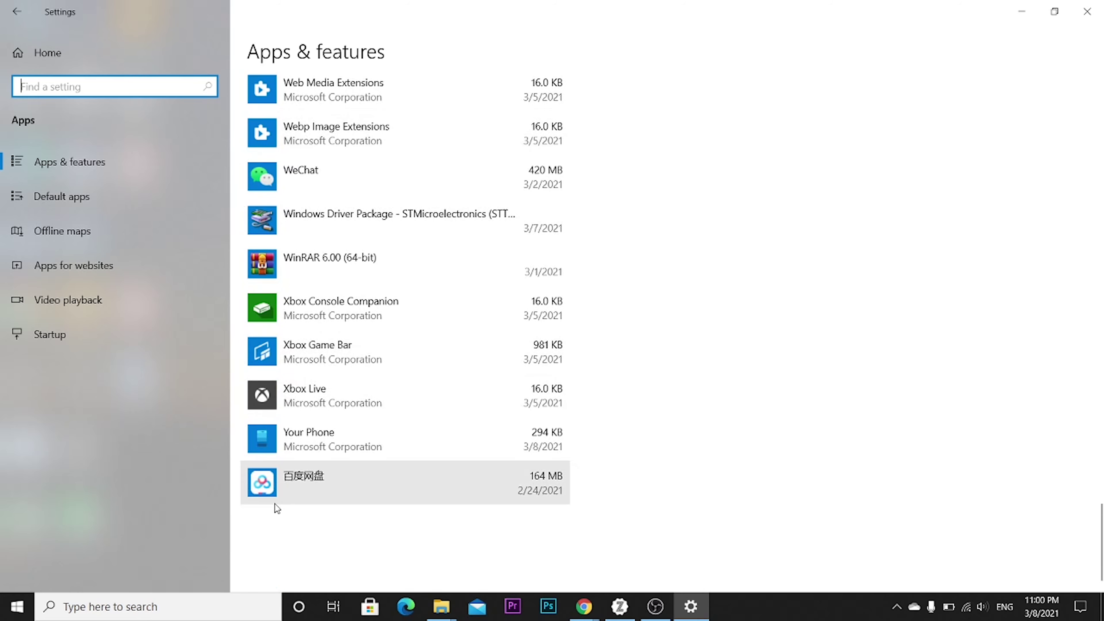
scroll(391, 255, "up", 5)
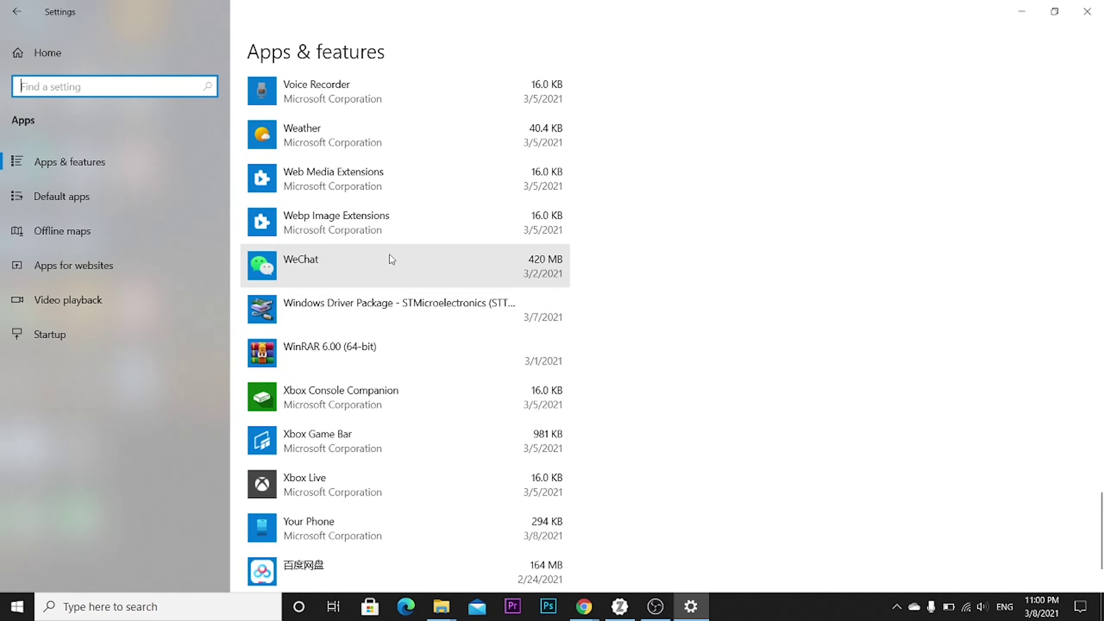
scroll(390, 258, "up", 10)
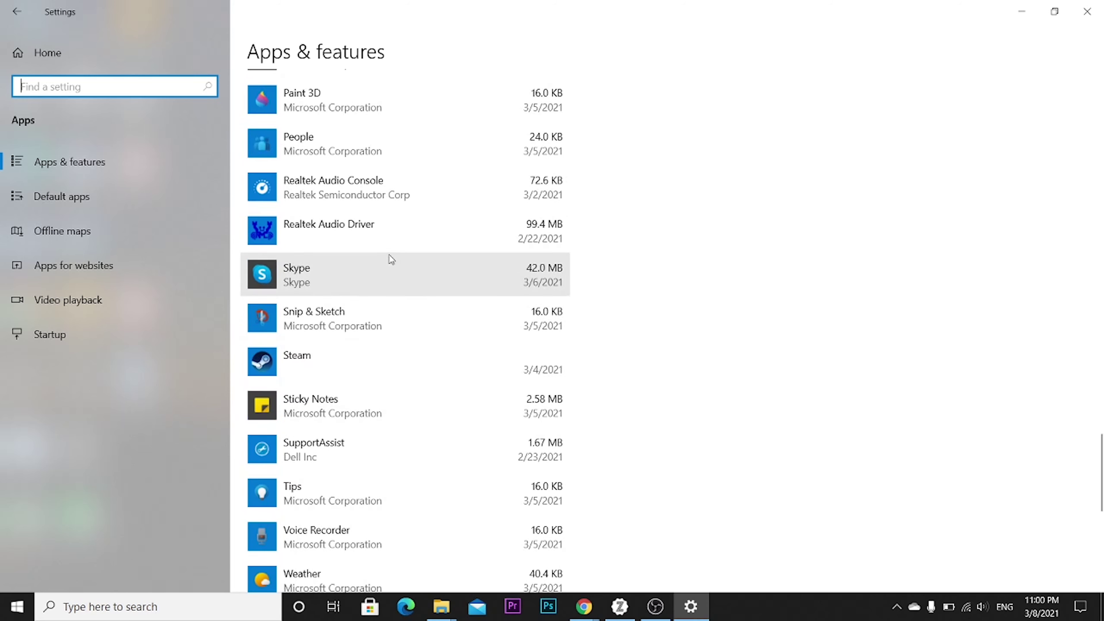
scroll(389, 254, "up", 4)
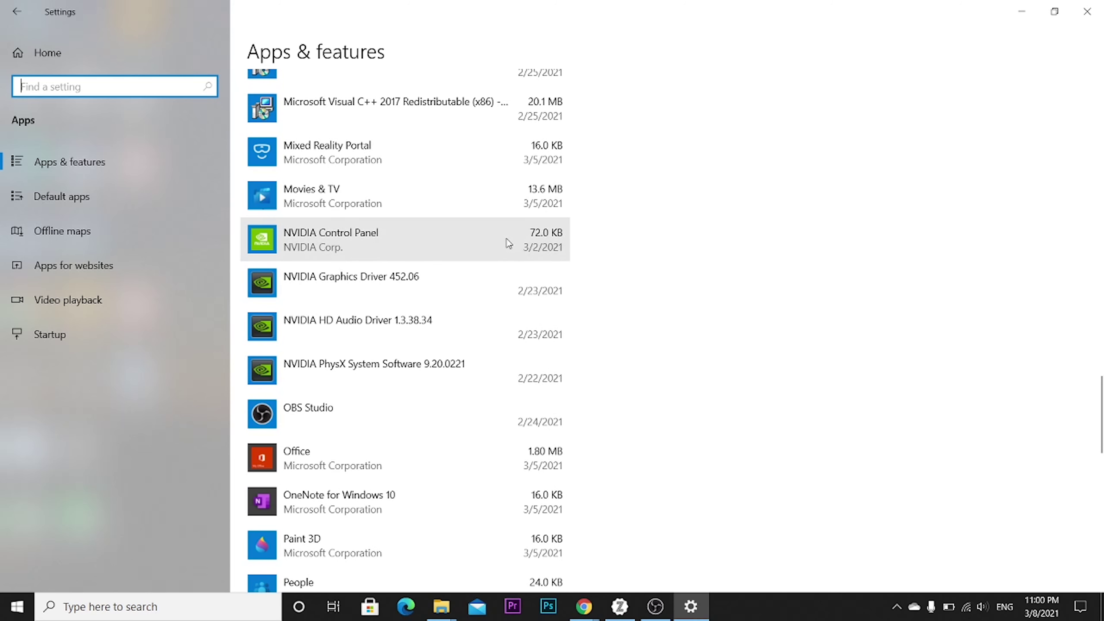
Uninstall NVIDIA PhysX System Software 9.20.0221 and close its uninstaller
left_click(466, 360)
left_click(530, 431)
left_click(598, 306)
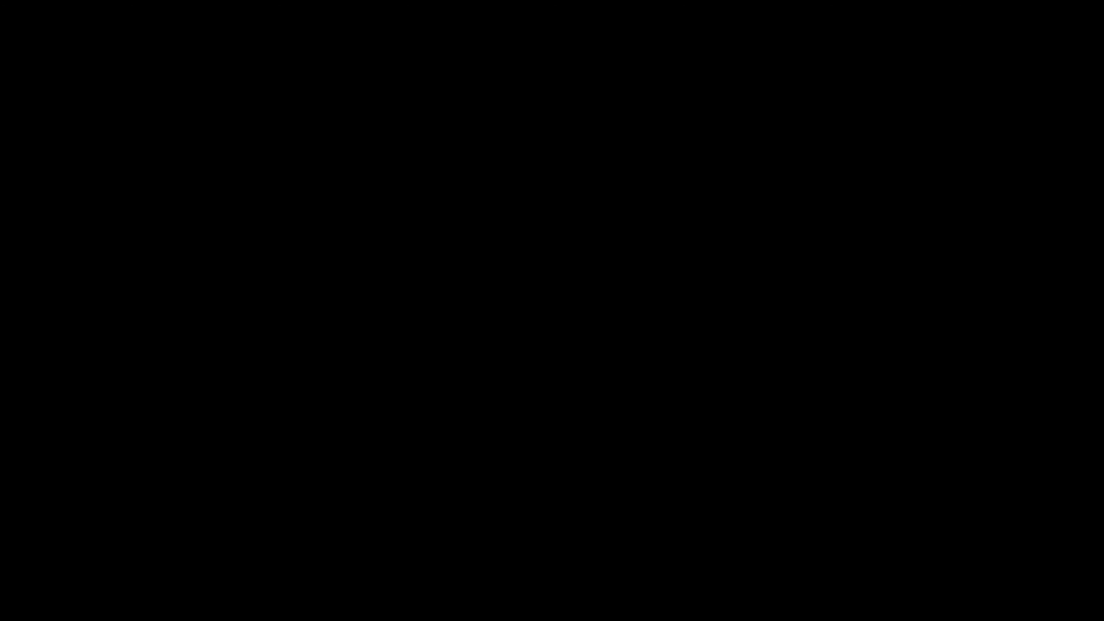
left_click(487, 375)
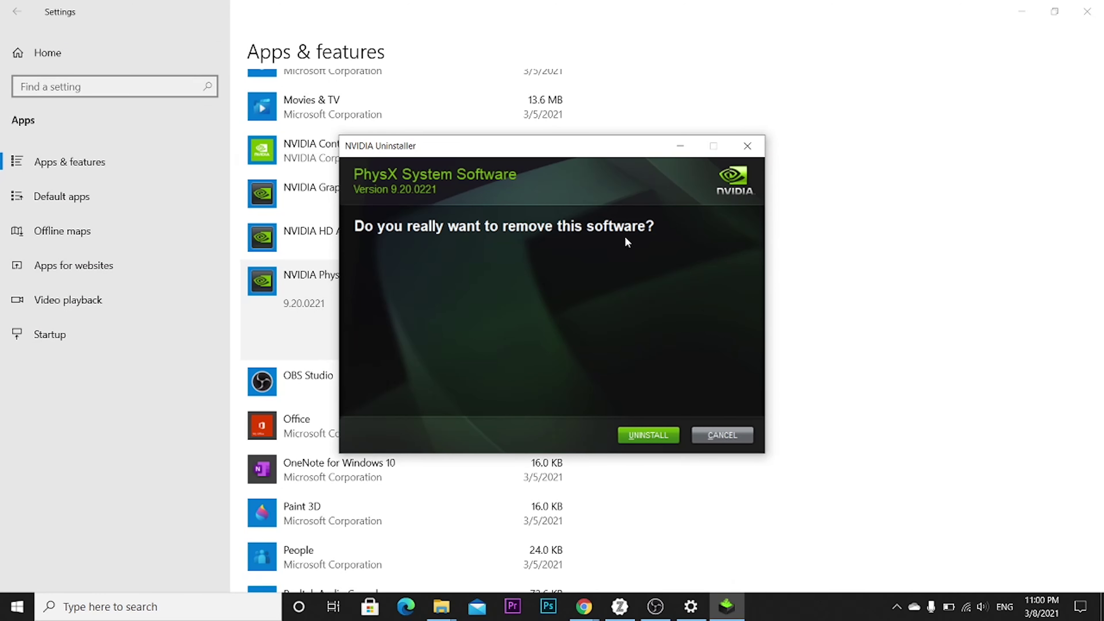
left_click(674, 436)
left_click(709, 432)
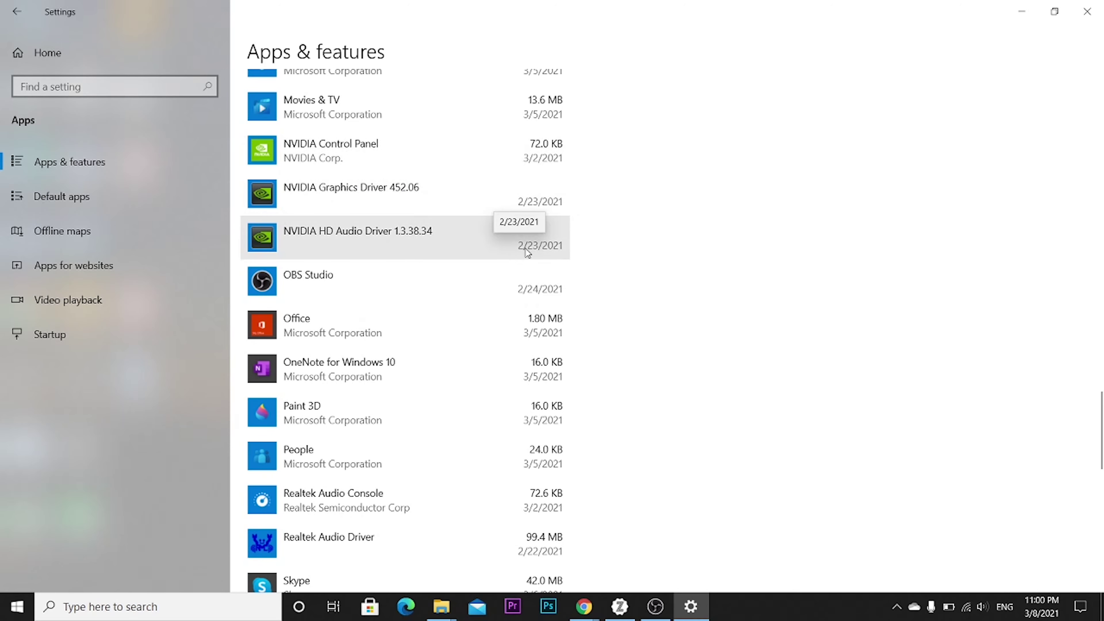
Look over the remaining installed apps, and switch to the This PC window to check the free space on the drives
scroll(518, 252, "up", 5)
scroll(511, 256, "up", 10)
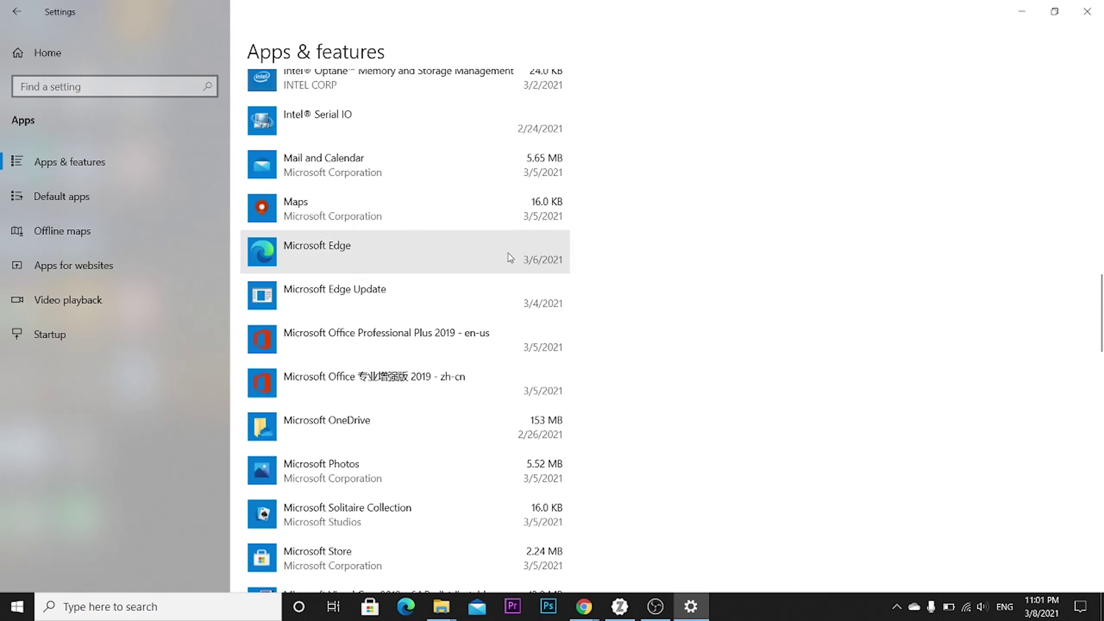
scroll(511, 257, "up", 10)
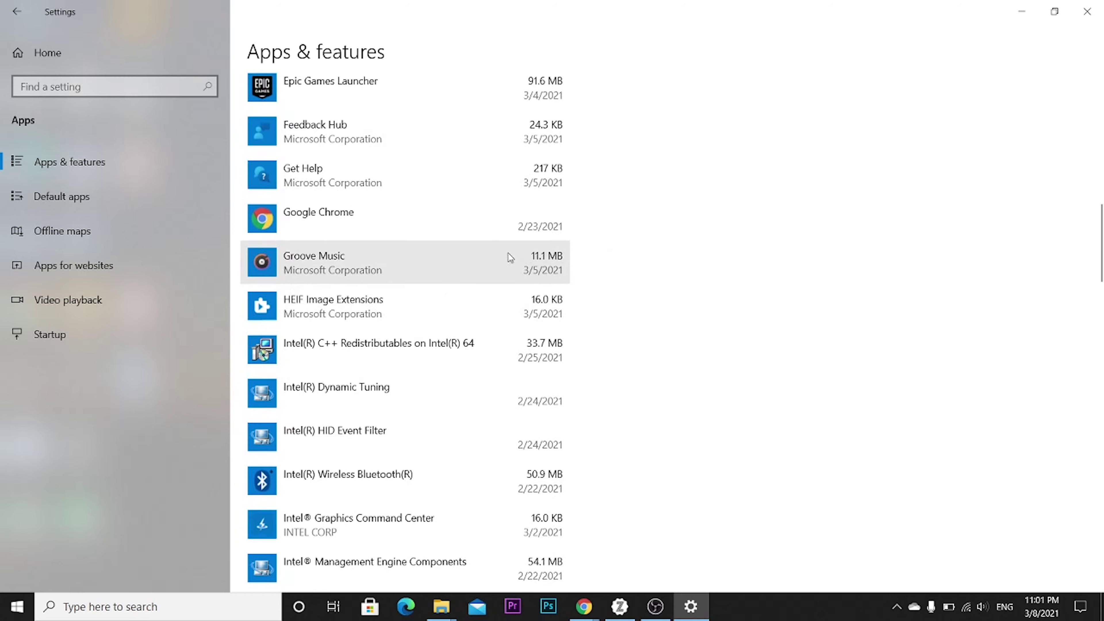
scroll(511, 257, "up", 8)
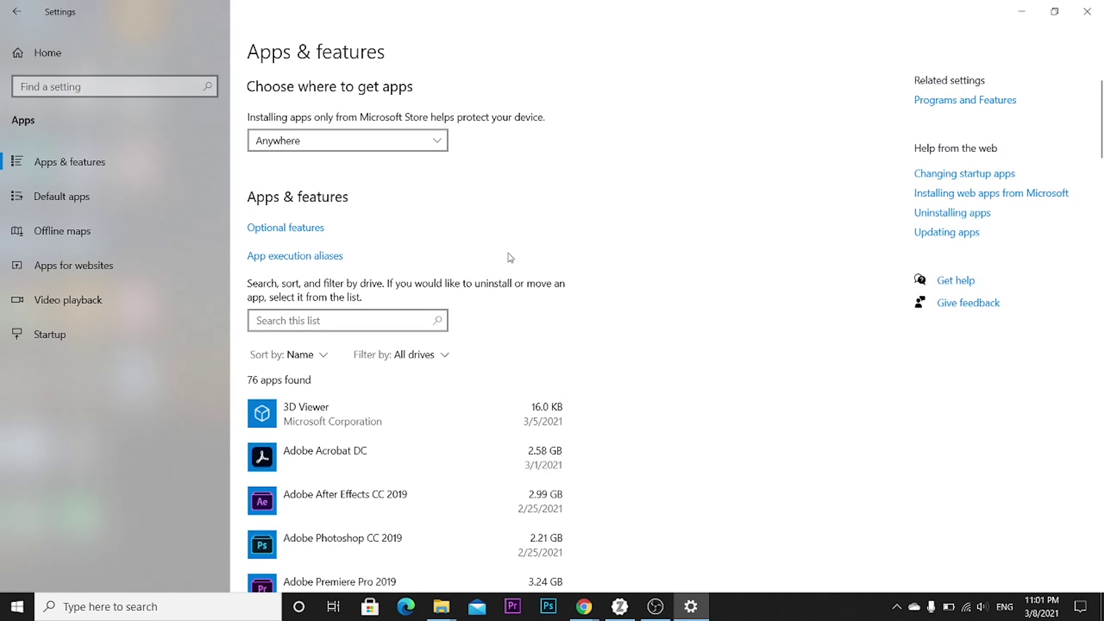
mouse_move(441, 611)
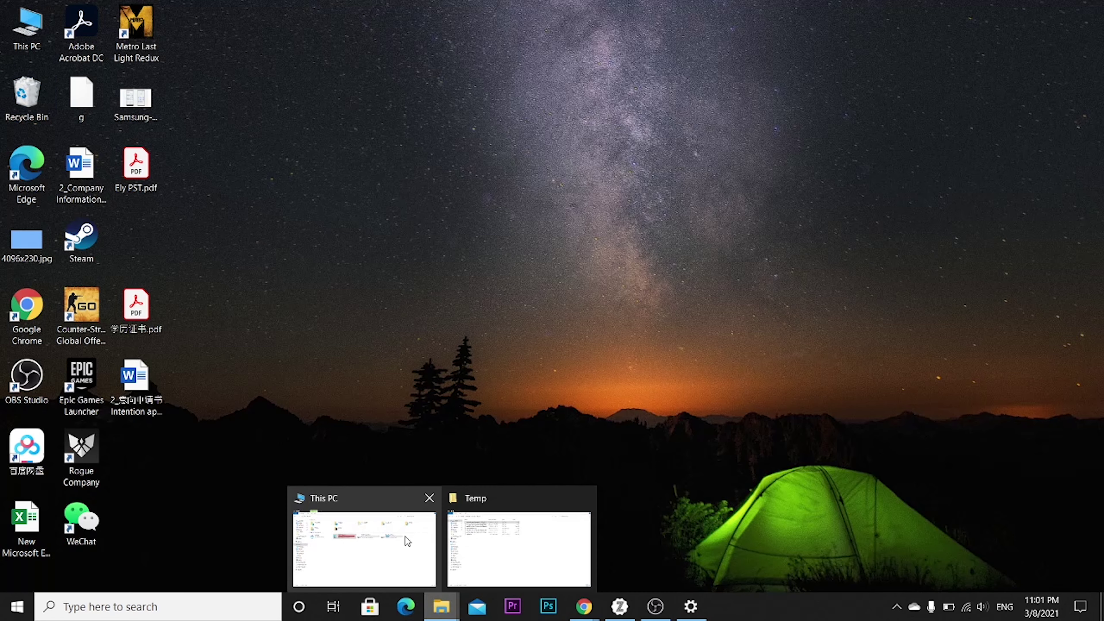
left_click(360, 545)
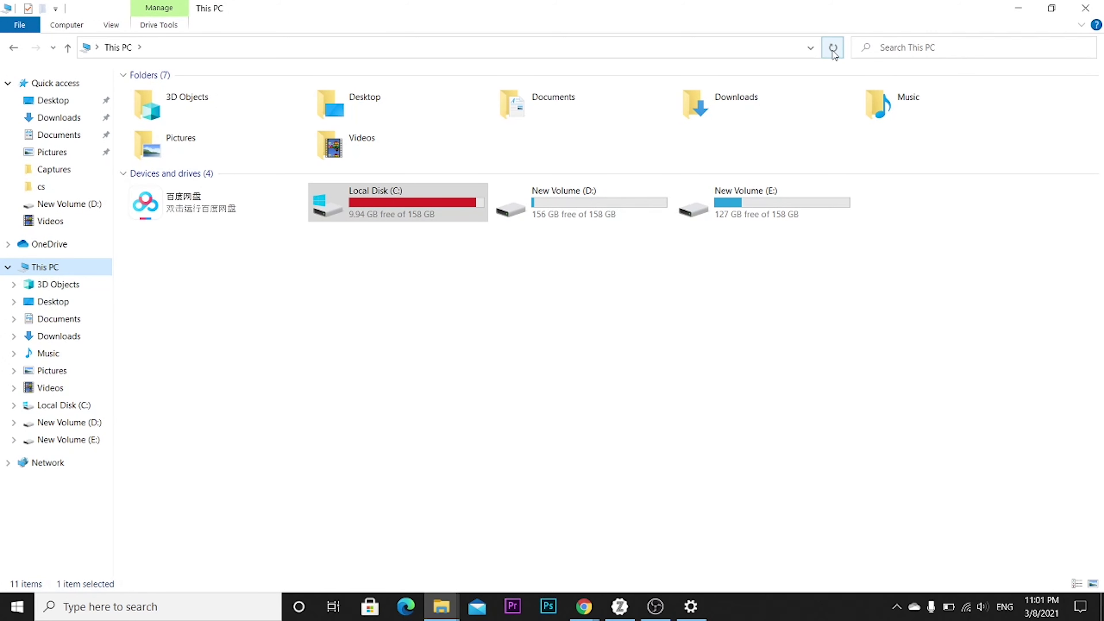
Open the Downloads folder and delete the unneeded installers, including the three EpicInstaller .msi files and SteamSetup.exe
double_click(695, 104)
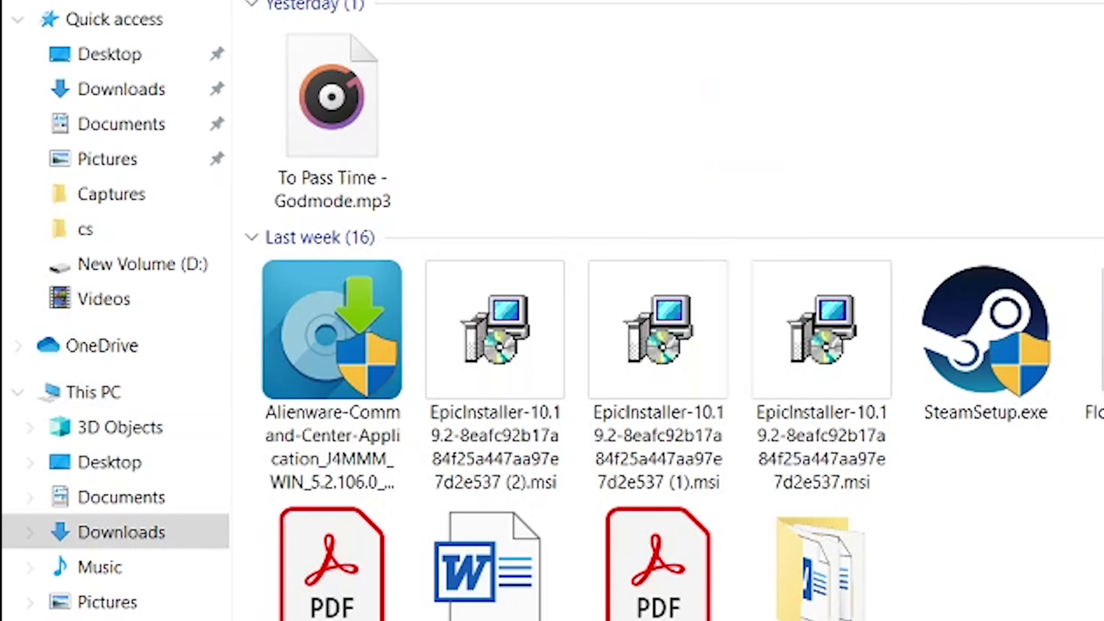
left_click_drag(500, 183, 894, 390)
left_click_drag(708, 441, 707, 444)
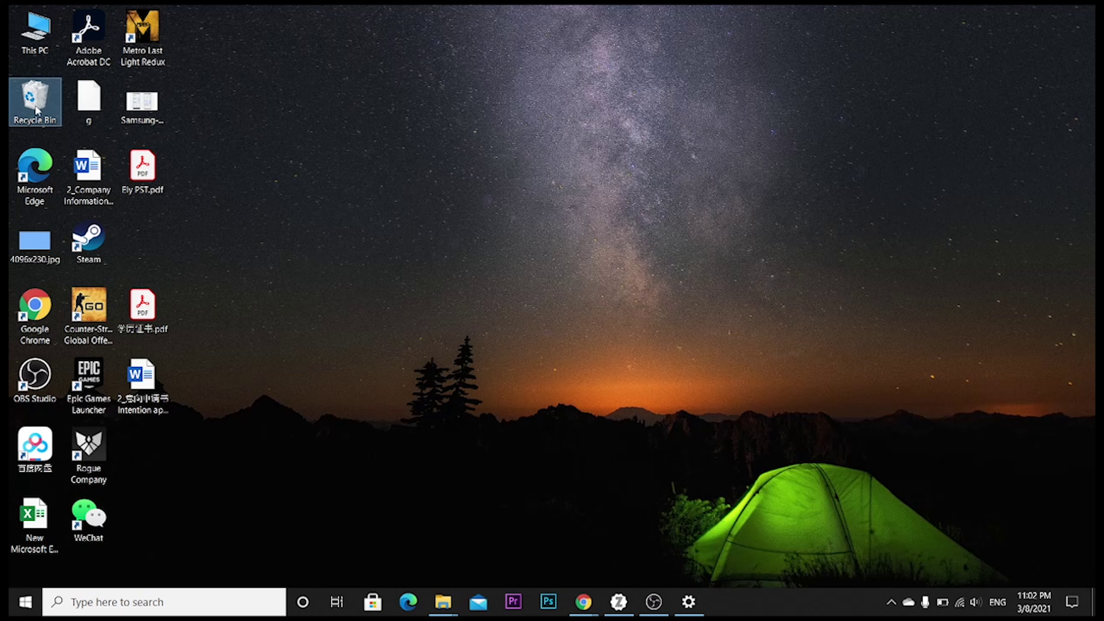
Open the Recycle Bin and permanently delete all its items, granting administrator permission for IIFCBA5.tmp and closing the remaining deletion prompt
double_click(36, 109)
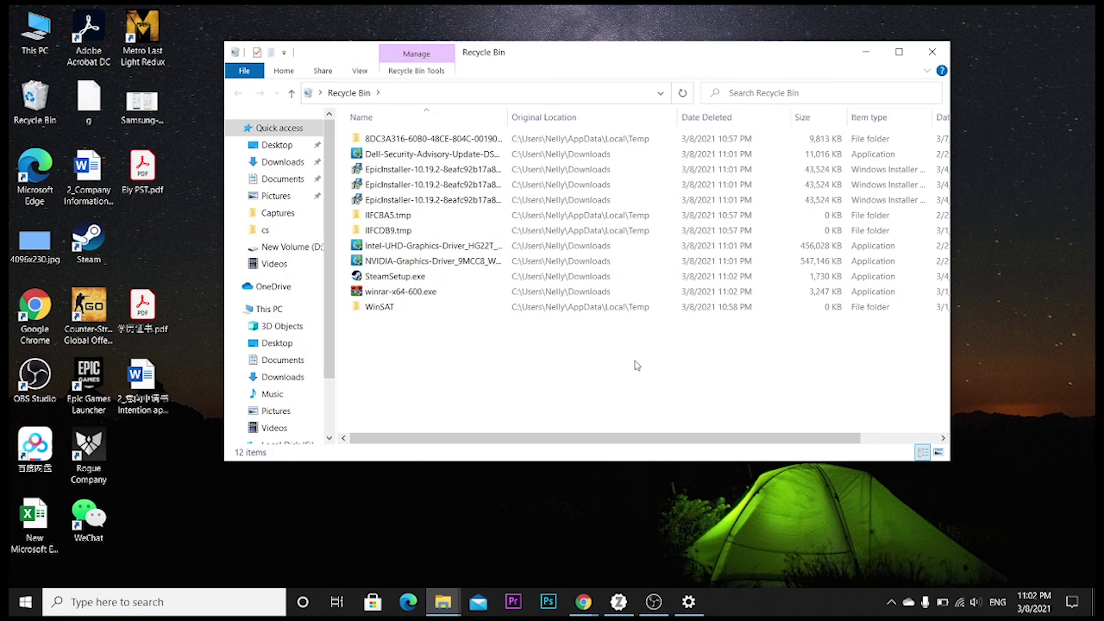
key("ctrl+a")
key("Delete")
key("Return")
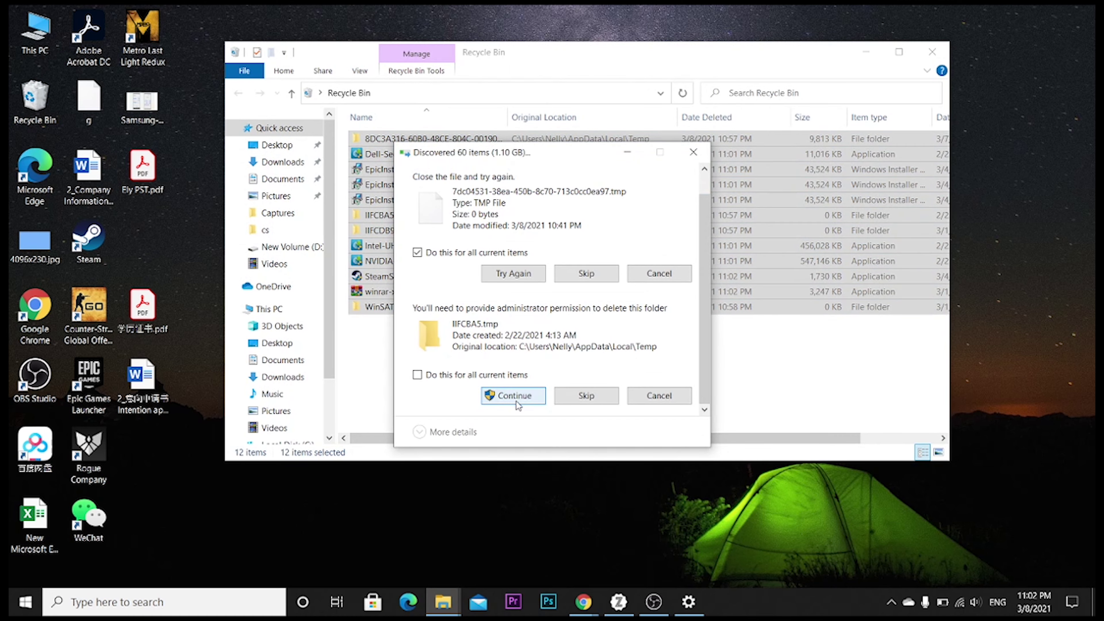
left_click(515, 398)
left_click(694, 153)
Try to permanently delete the WinSAT, 8DC3A316 and IIFCBA5.tmp folders individually from the Recycle Bin, cancelling each deletion prompt
left_click(452, 187)
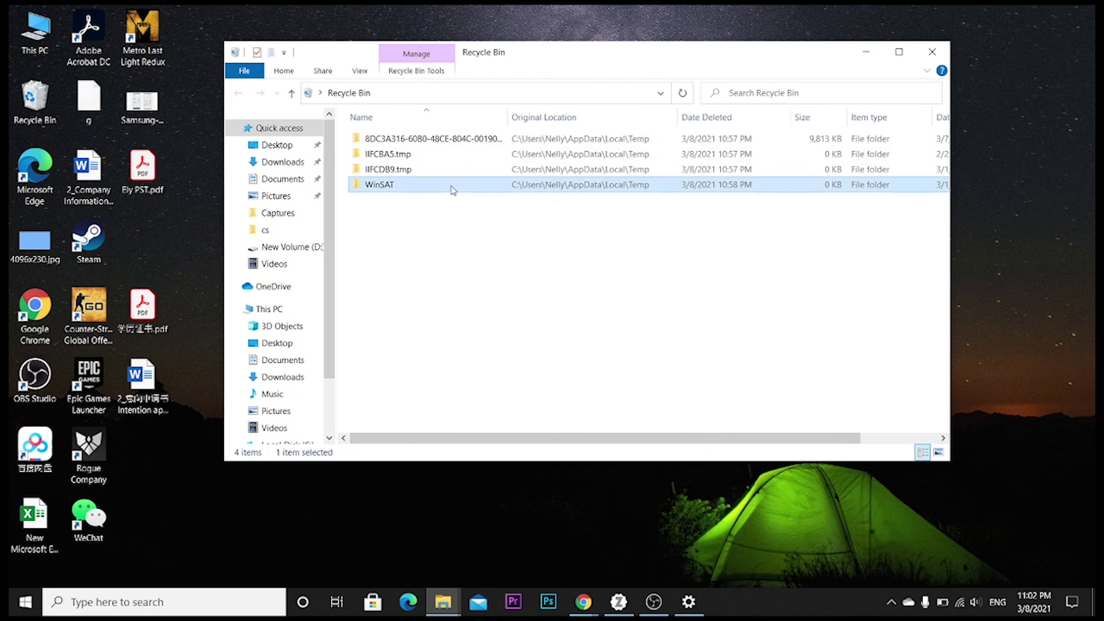
key("Delete")
key("Return")
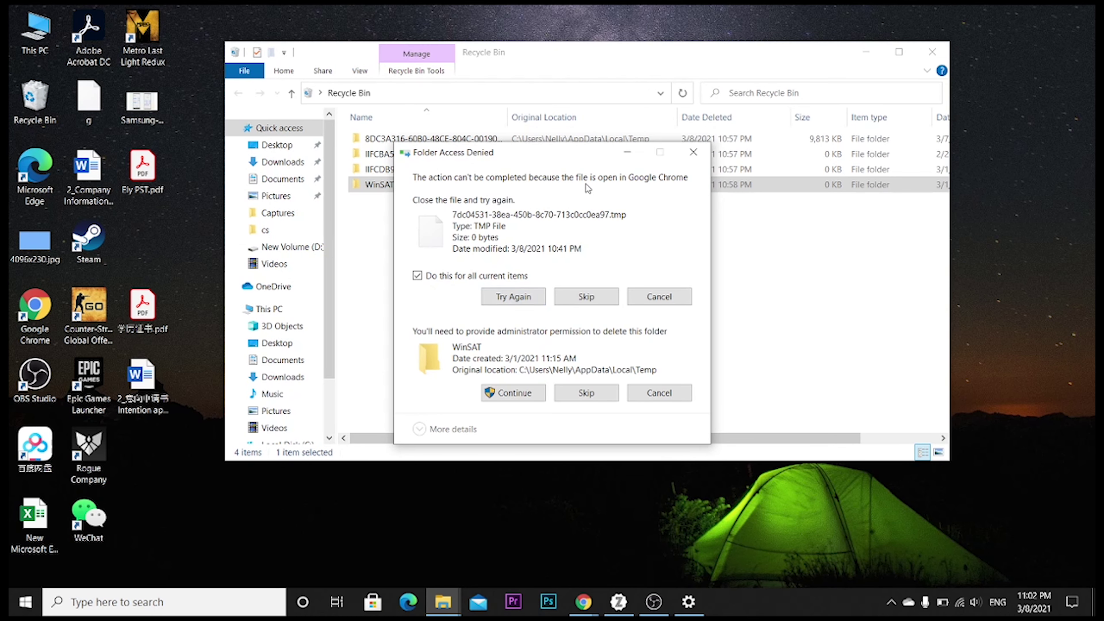
left_click(693, 152)
left_click(660, 139)
key("Delete")
key("Return")
left_click(696, 153)
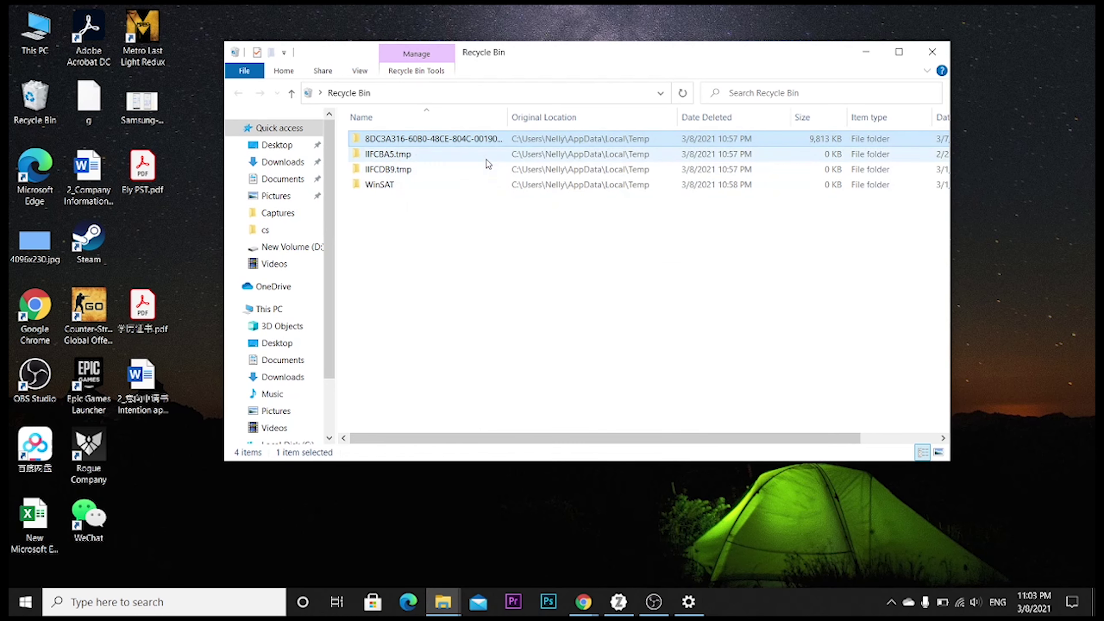
left_click(488, 158)
key("Delete")
key("Return")
key("Escape")
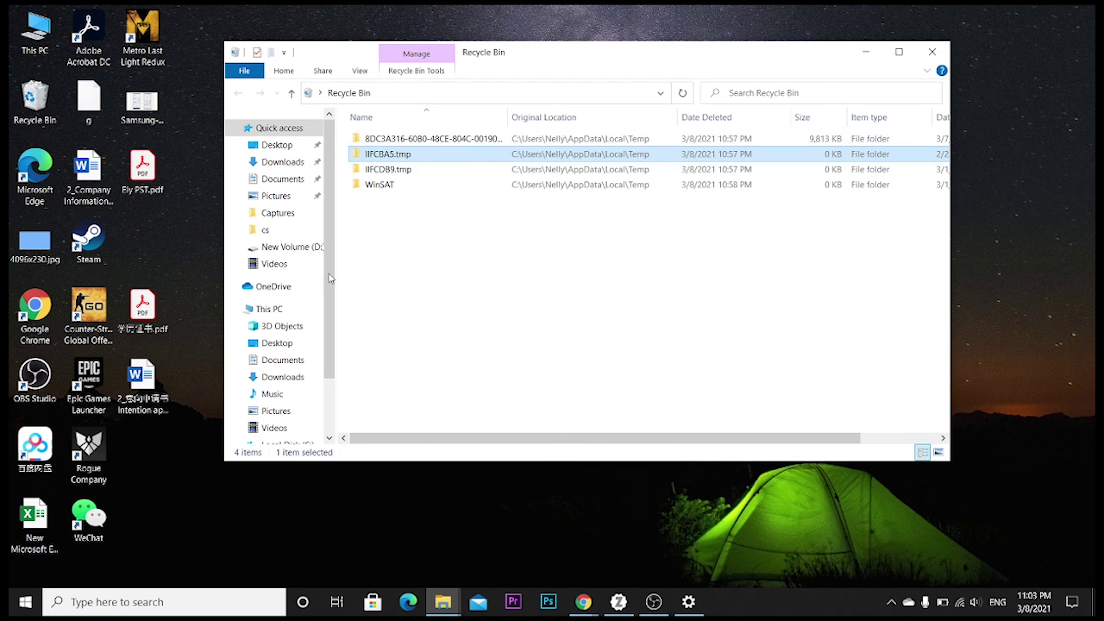
Go to This PC, maximize the window and refresh it to check the free space on Local Disk (C:)
left_click(270, 309)
key("super+Up")
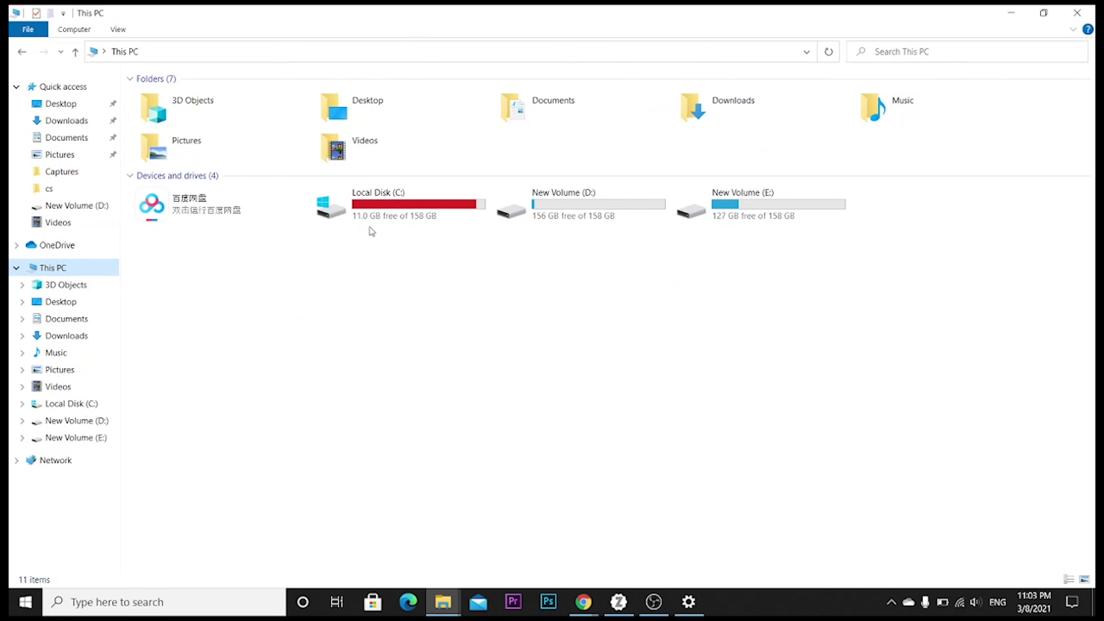
left_click(829, 51)
left_click(829, 54)
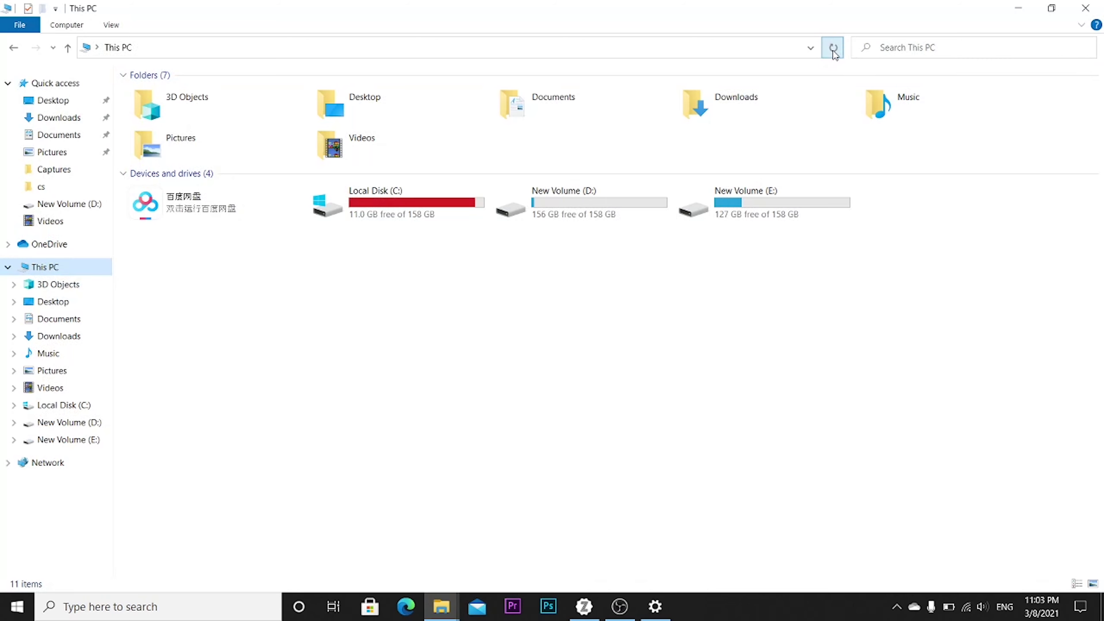
Reopen the Recycle Bin from the desktop and permanently delete its three remaining folders, granting administrator permission for IIFCBA5.tmp
left_click(1102, 609)
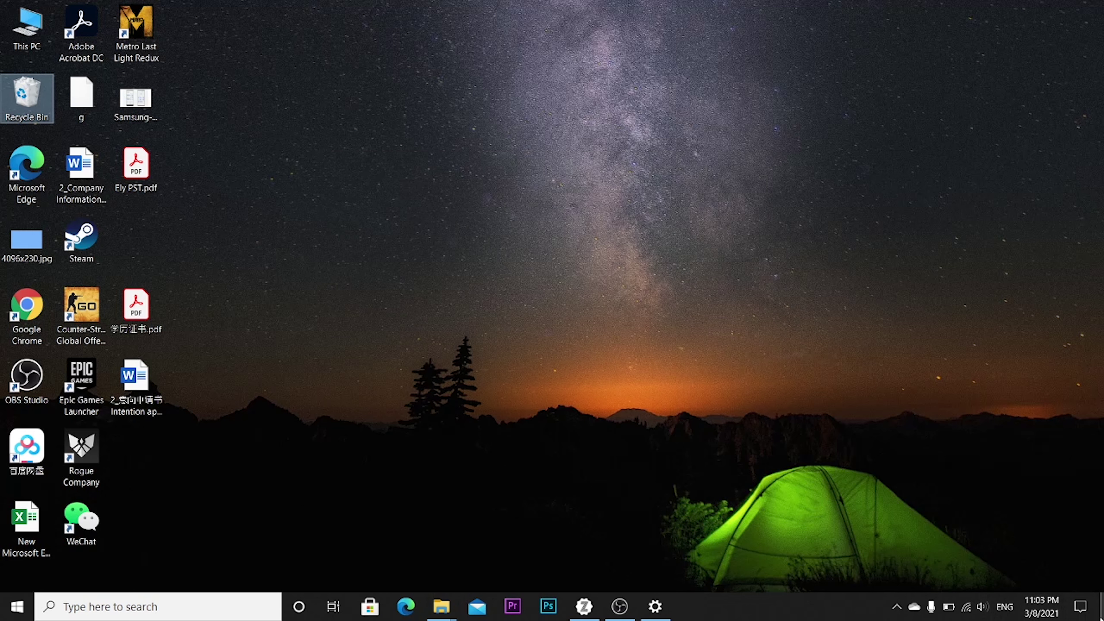
double_click(24, 100)
left_click_drag(516, 273, 404, 151)
key("Delete")
key("Return")
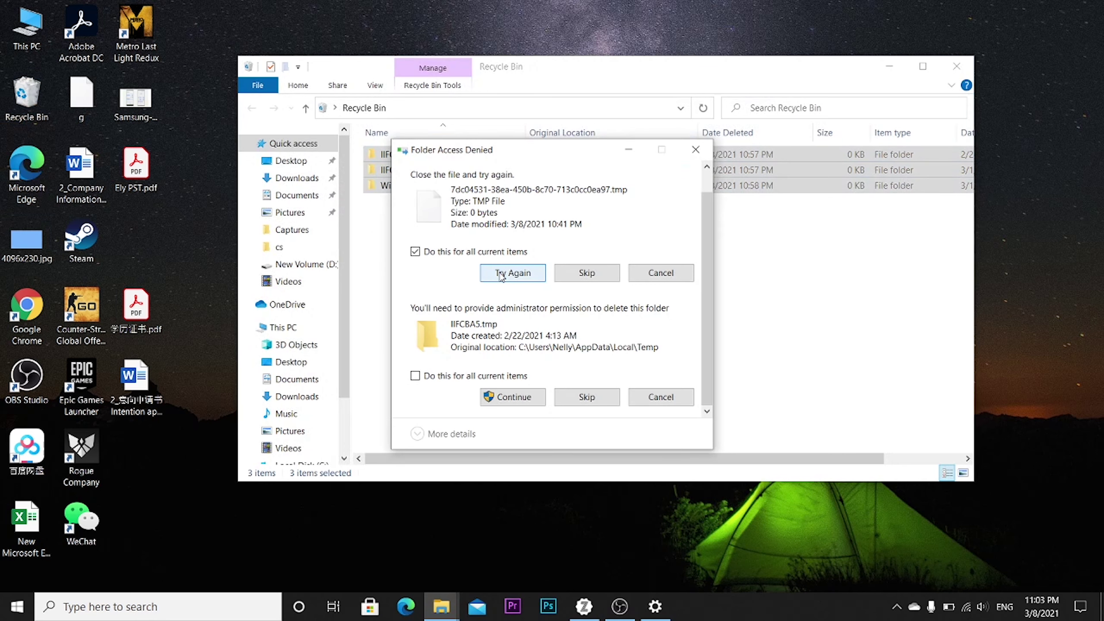
left_click(514, 397)
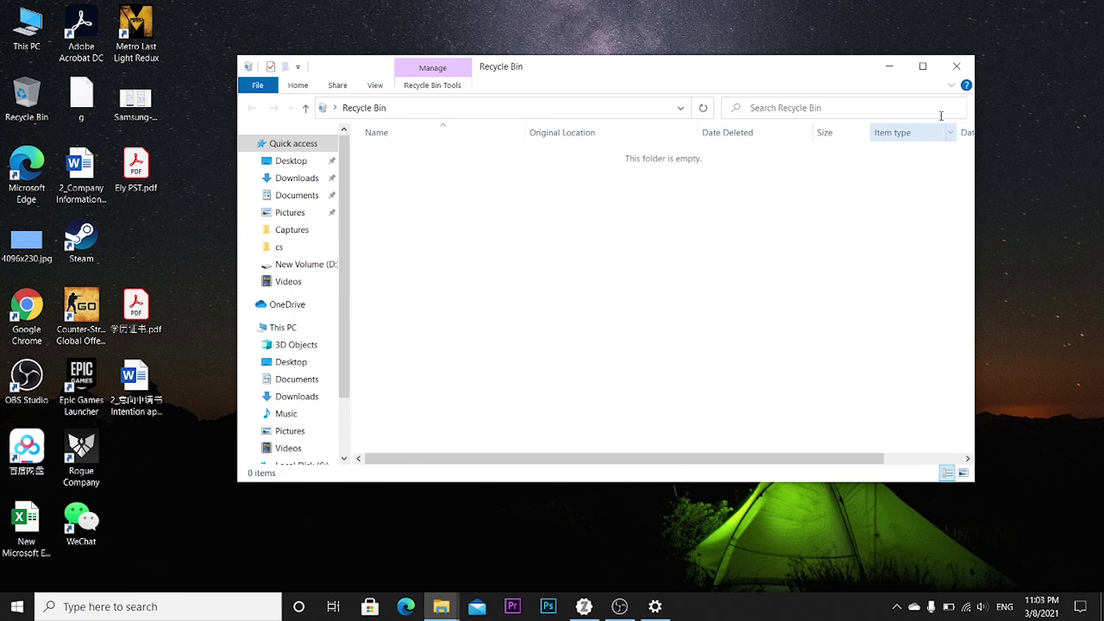
Show This PC in a maximized window to check the C: drive's free space after emptying the Recycle Bin
left_click(279, 328)
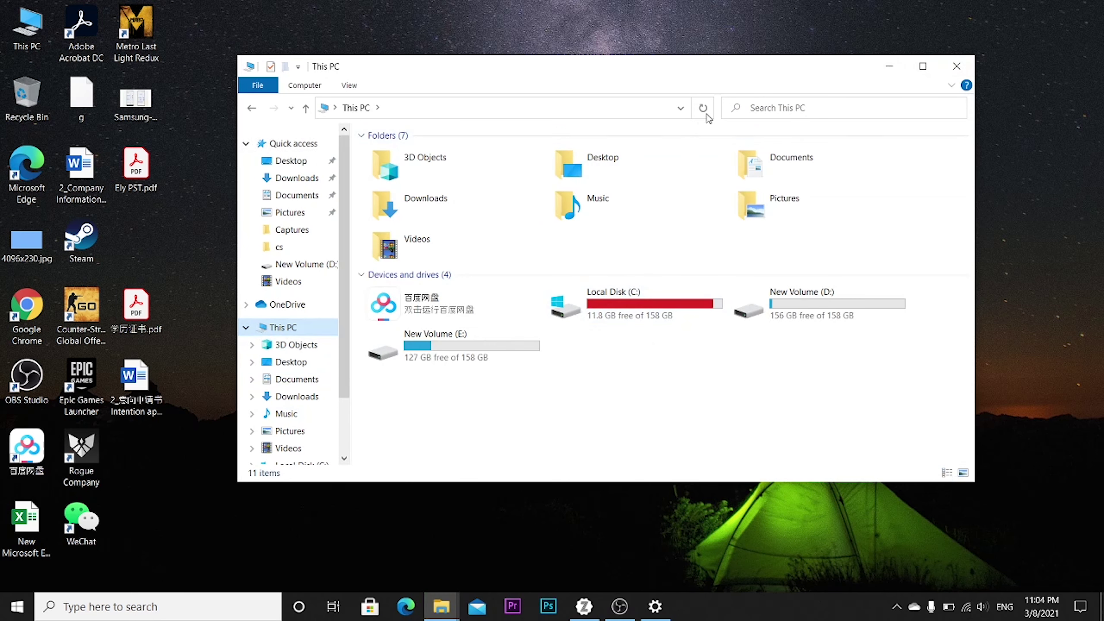
left_click(923, 66)
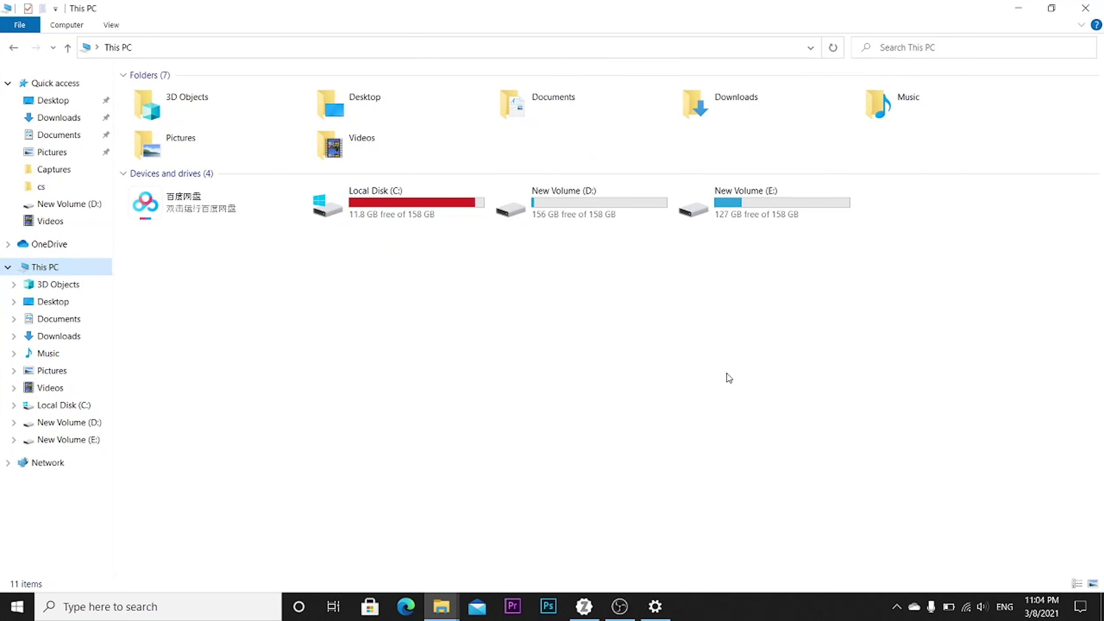